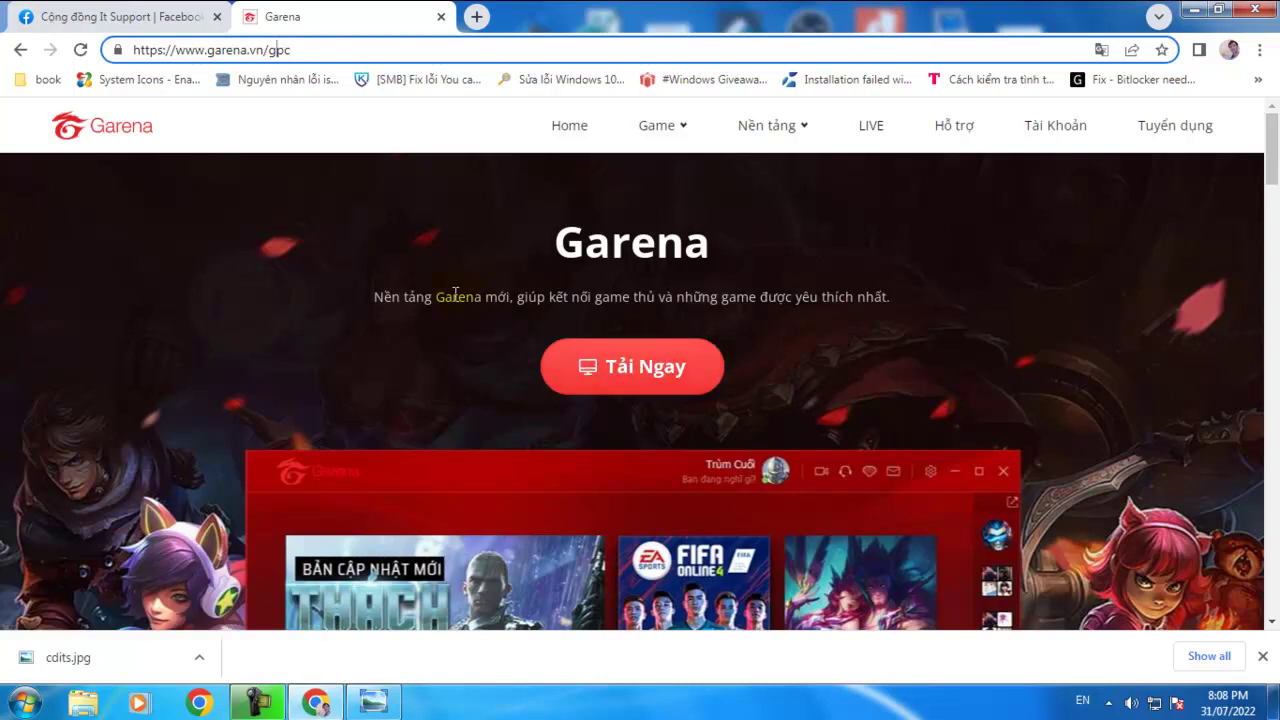
View the Cộng đồng It Support Facebook page and the cdits.jpg picture, minimizing the picture when finished
{"action": "left_click", "coordinate": [128, 20]}
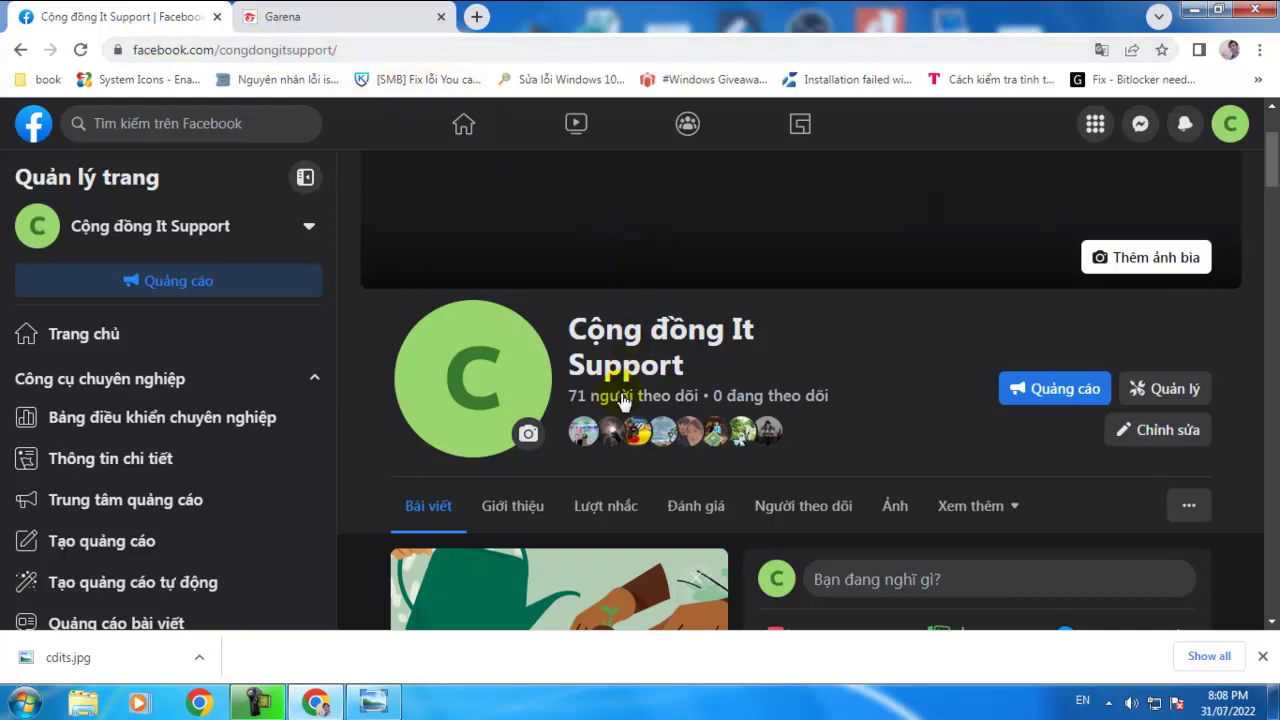
{"action": "left_click", "coordinate": [373, 702]}
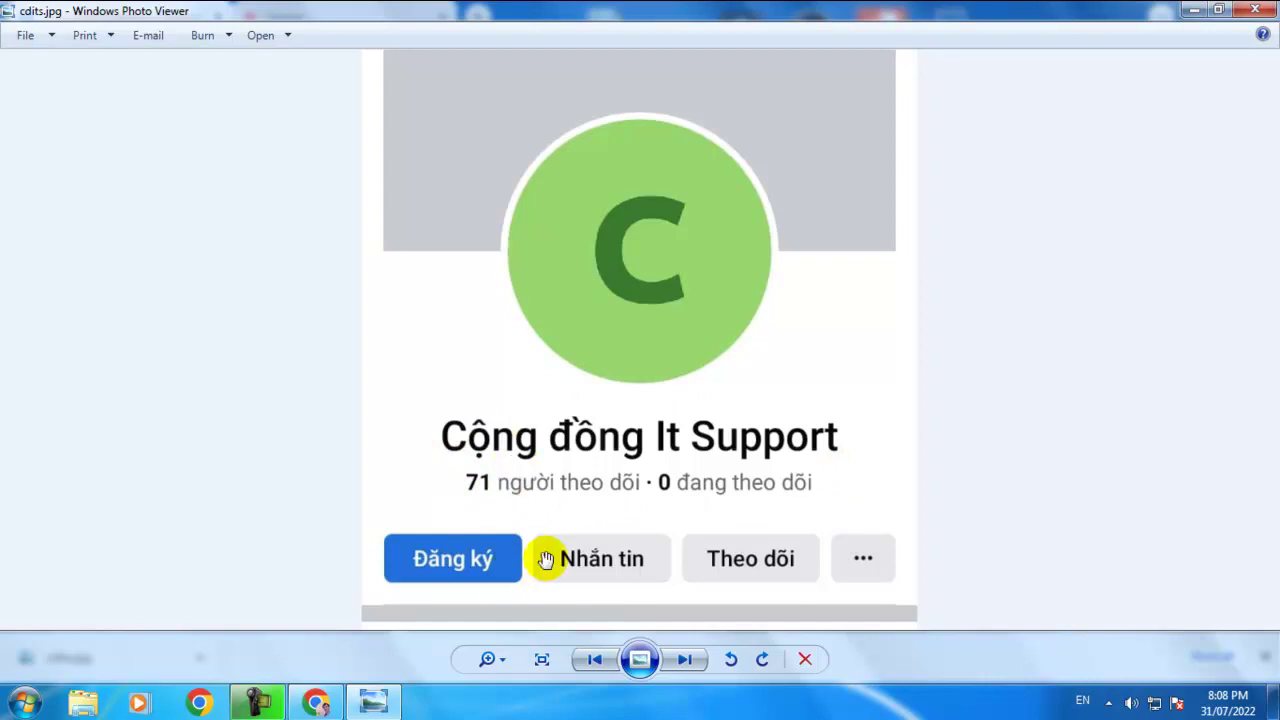
{"action": "left_click", "coordinate": [1195, 12]}
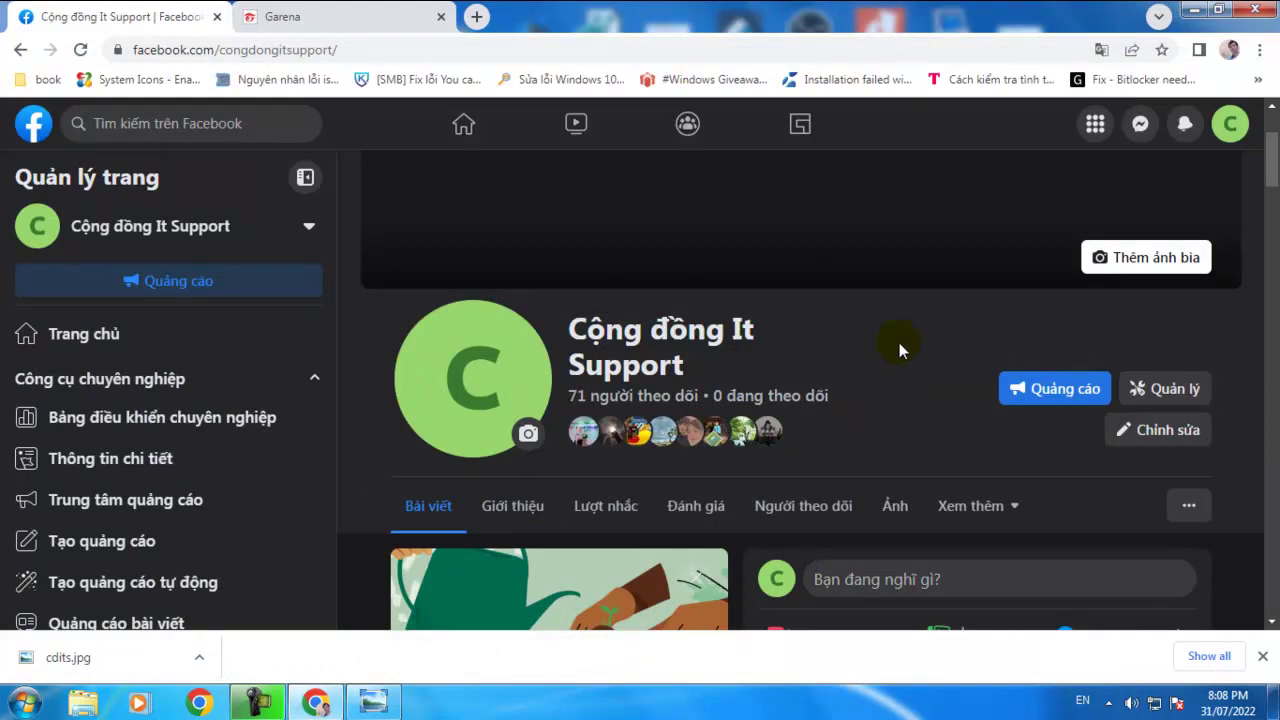
{"action": "left_click", "coordinate": [336, 17]}
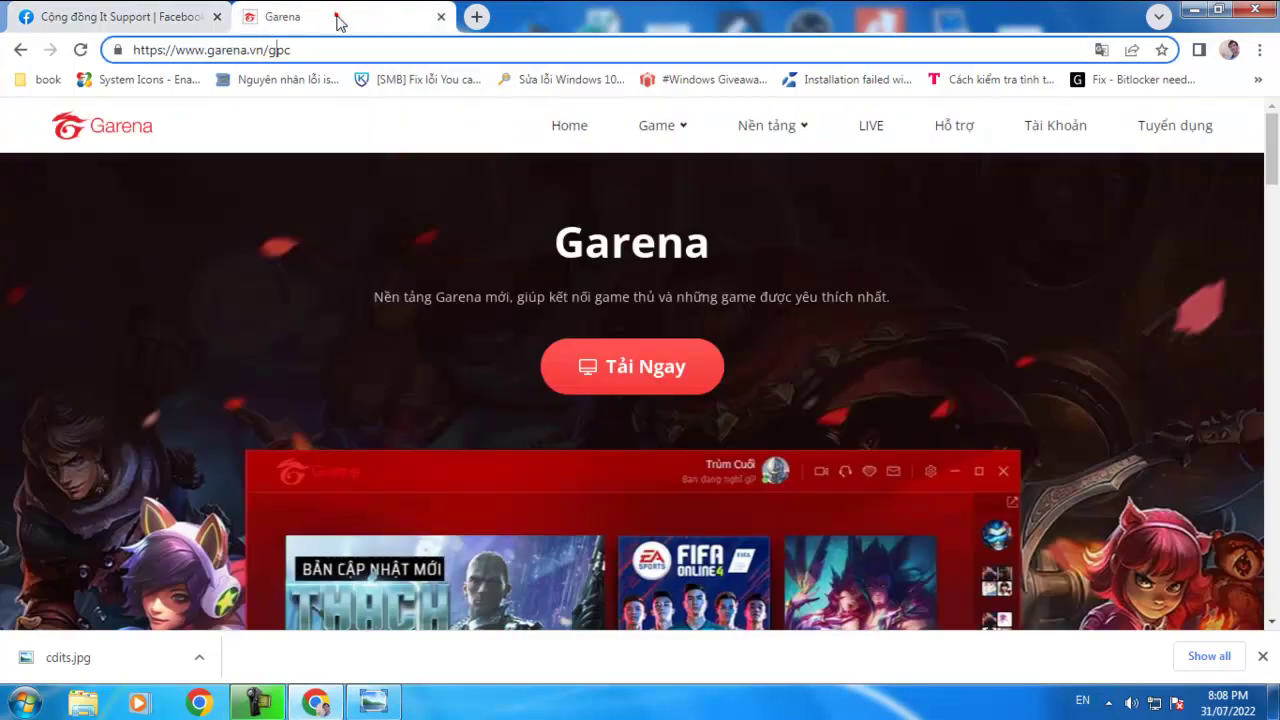
{"action": "left_click", "coordinate": [614, 369]}
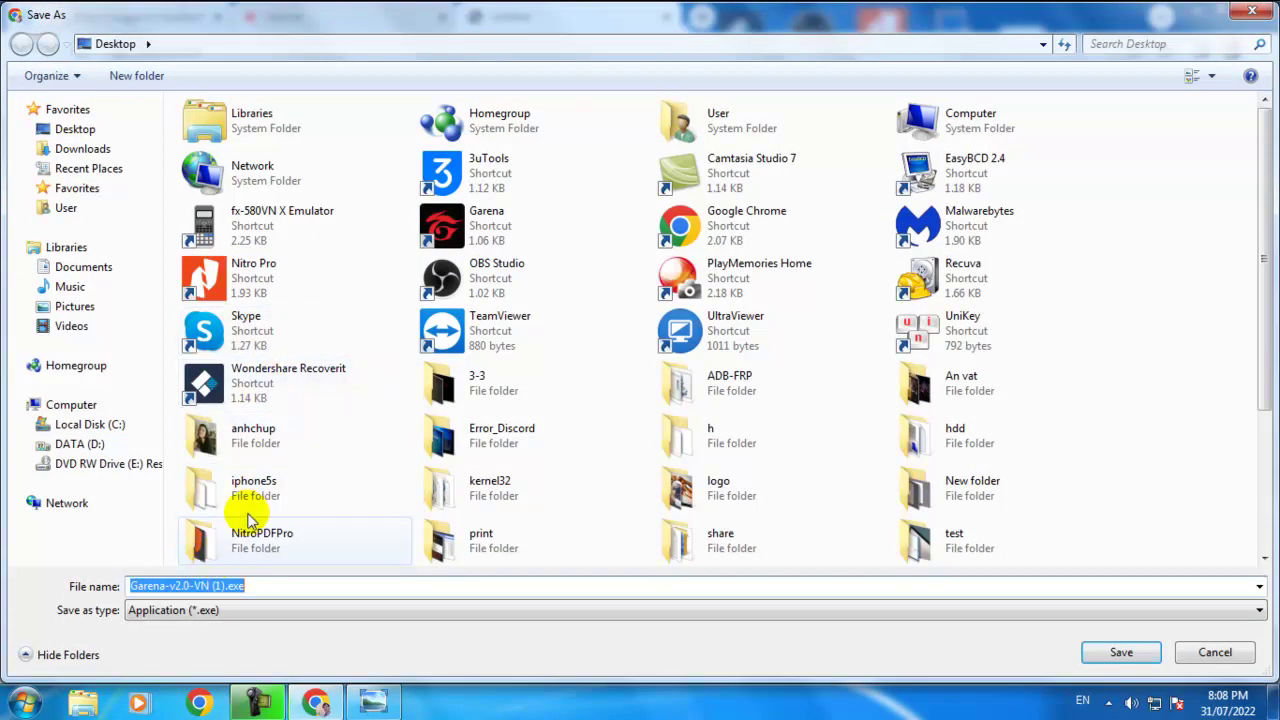
{"action": "left_click", "coordinate": [216, 588]}
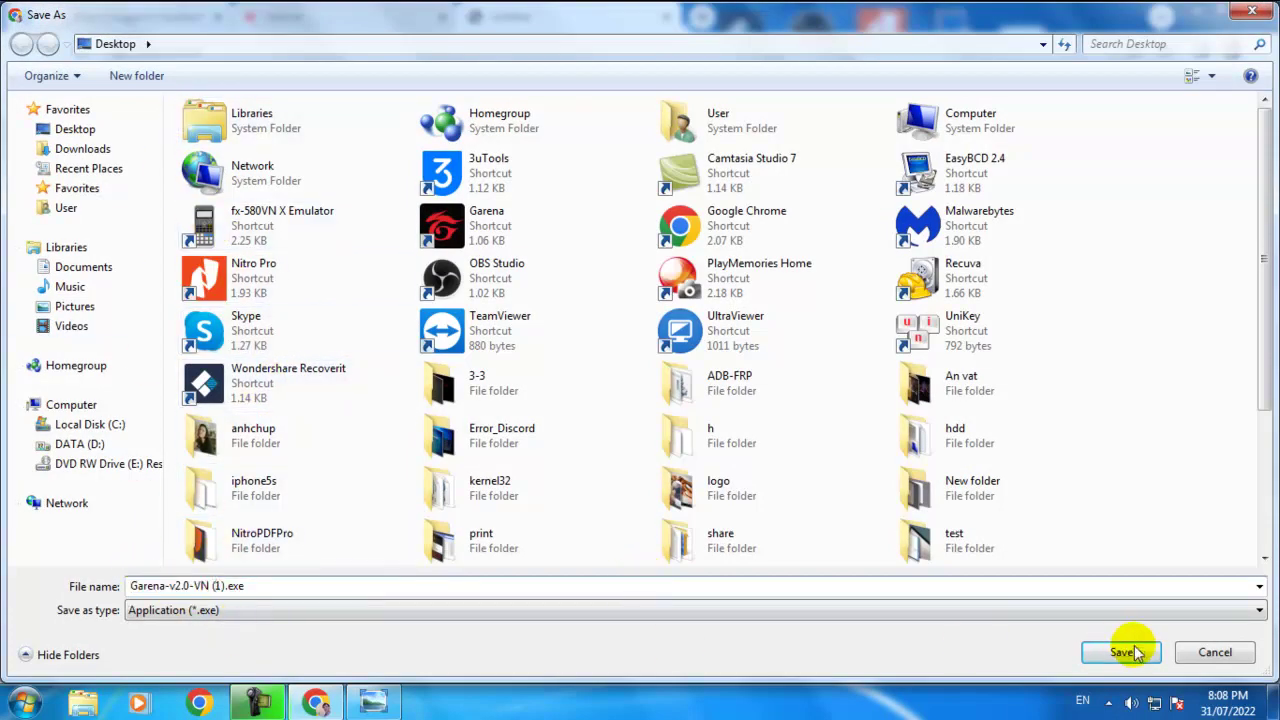
{"action": "left_click", "coordinate": [1200, 652]}
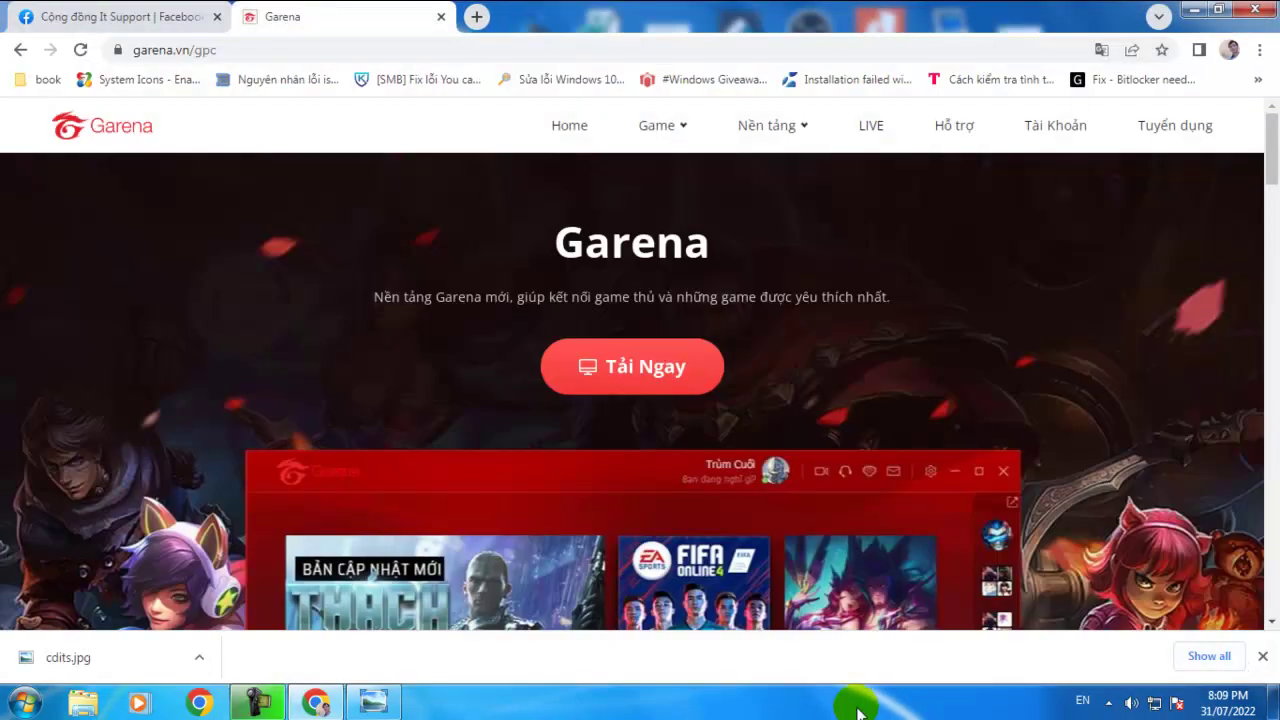
Show the desktop, try to launch Garena from its desktop shortcut, and dismiss the error dialog
{"action": "right_click", "coordinate": [856, 702]}
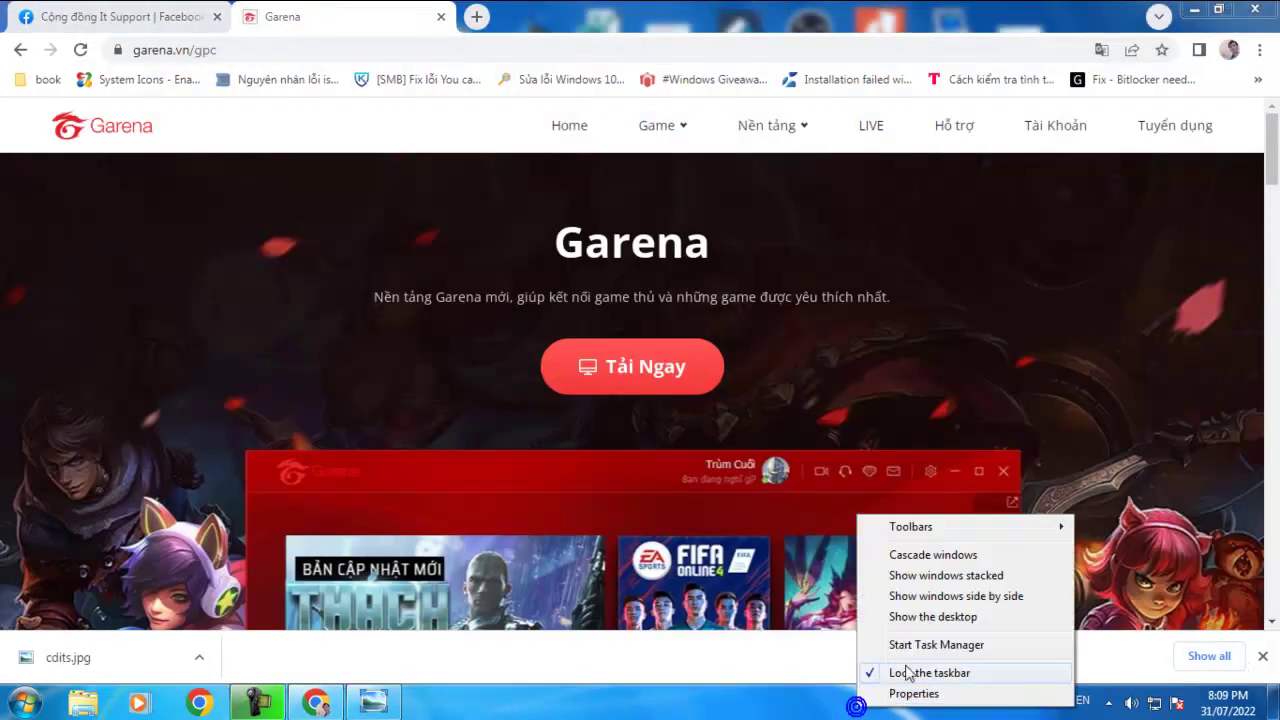
{"action": "left_click", "coordinate": [930, 617]}
{"action": "left_click", "coordinate": [1040, 262]}
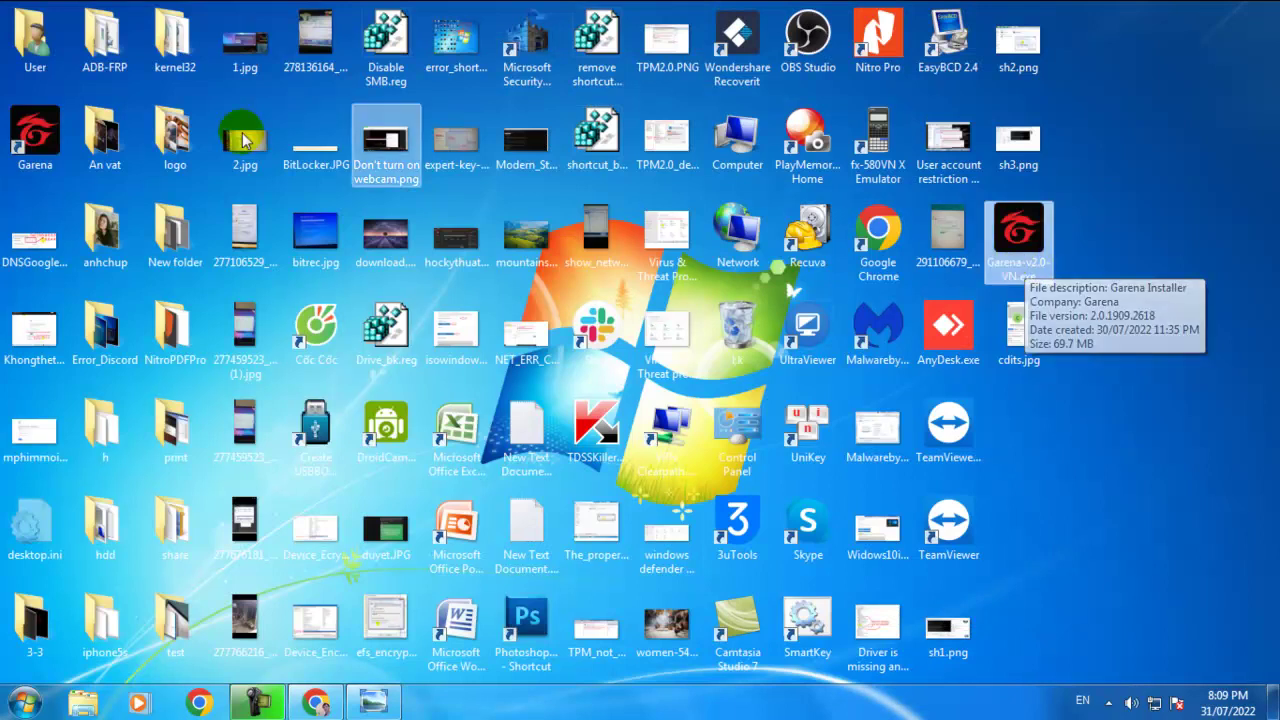
{"action": "left_click", "coordinate": [45, 148]}
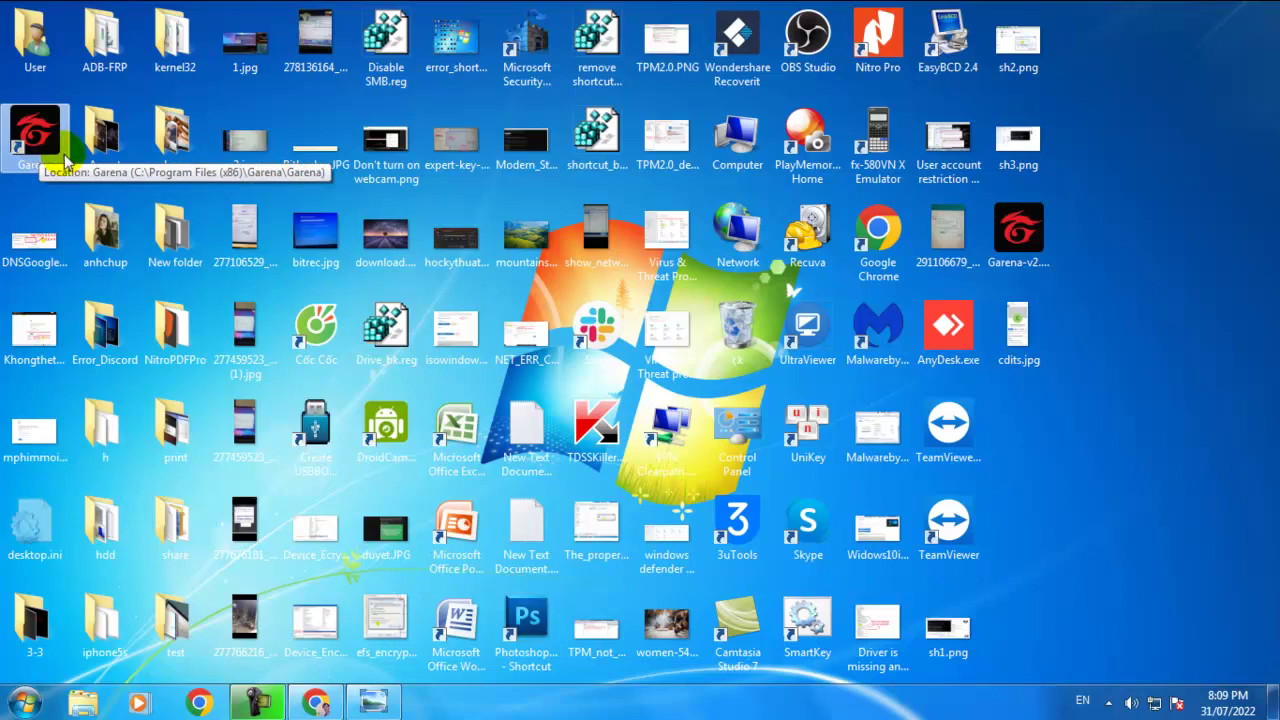
{"action": "double_click", "coordinate": [45, 150]}
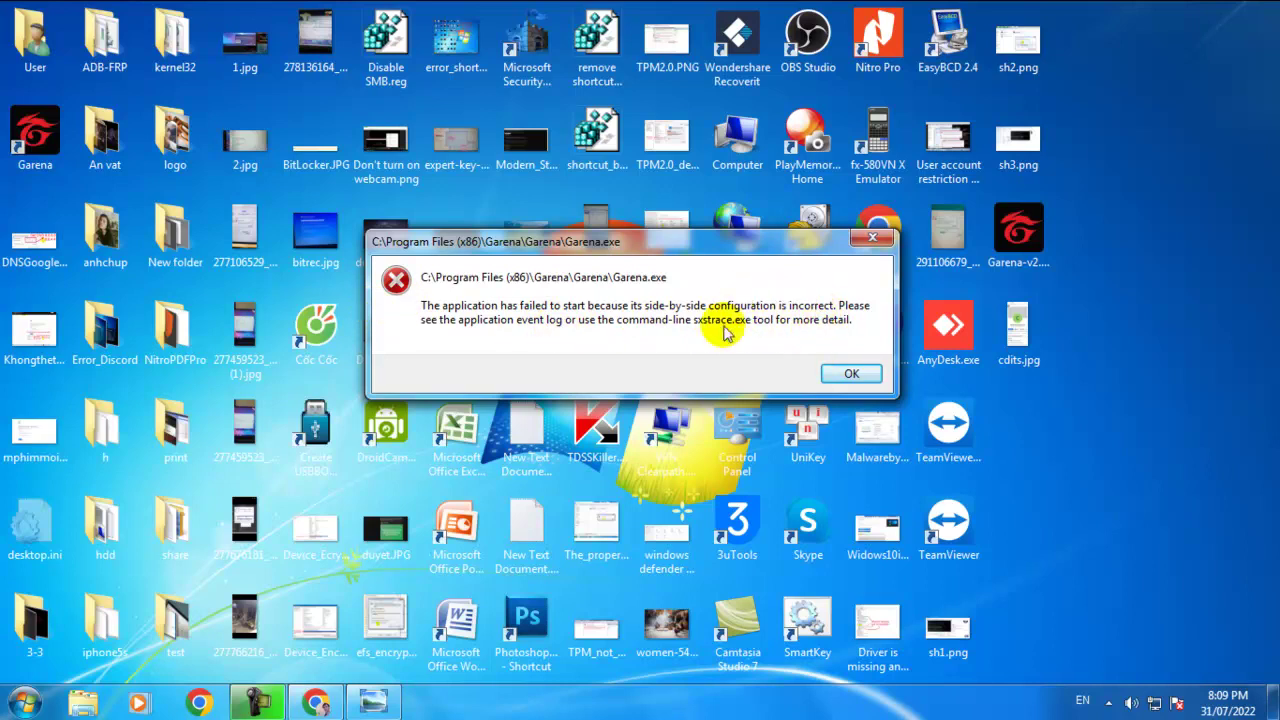
{"action": "left_click", "coordinate": [848, 376]}
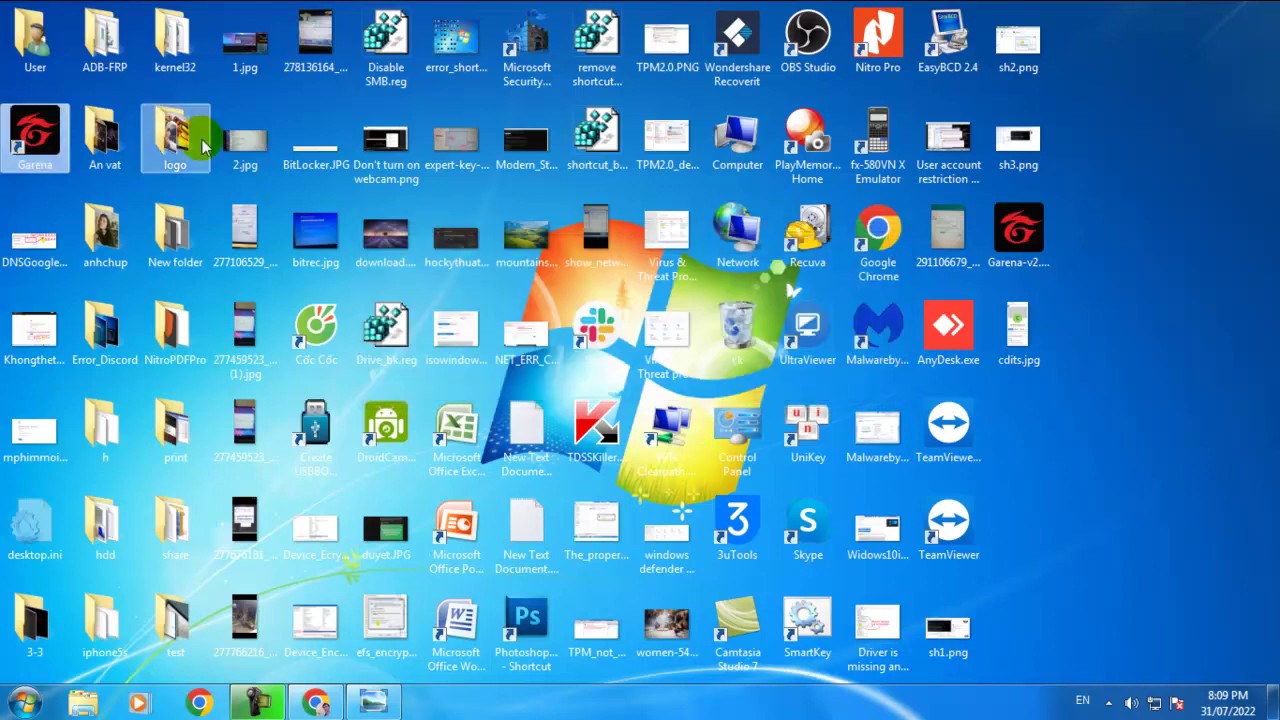
Try to run the Garena-v2.0-VN.exe installer on the desktop and dismiss the error dialog
{"action": "left_click", "coordinate": [1020, 258]}
{"action": "double_click", "coordinate": [1020, 258]}
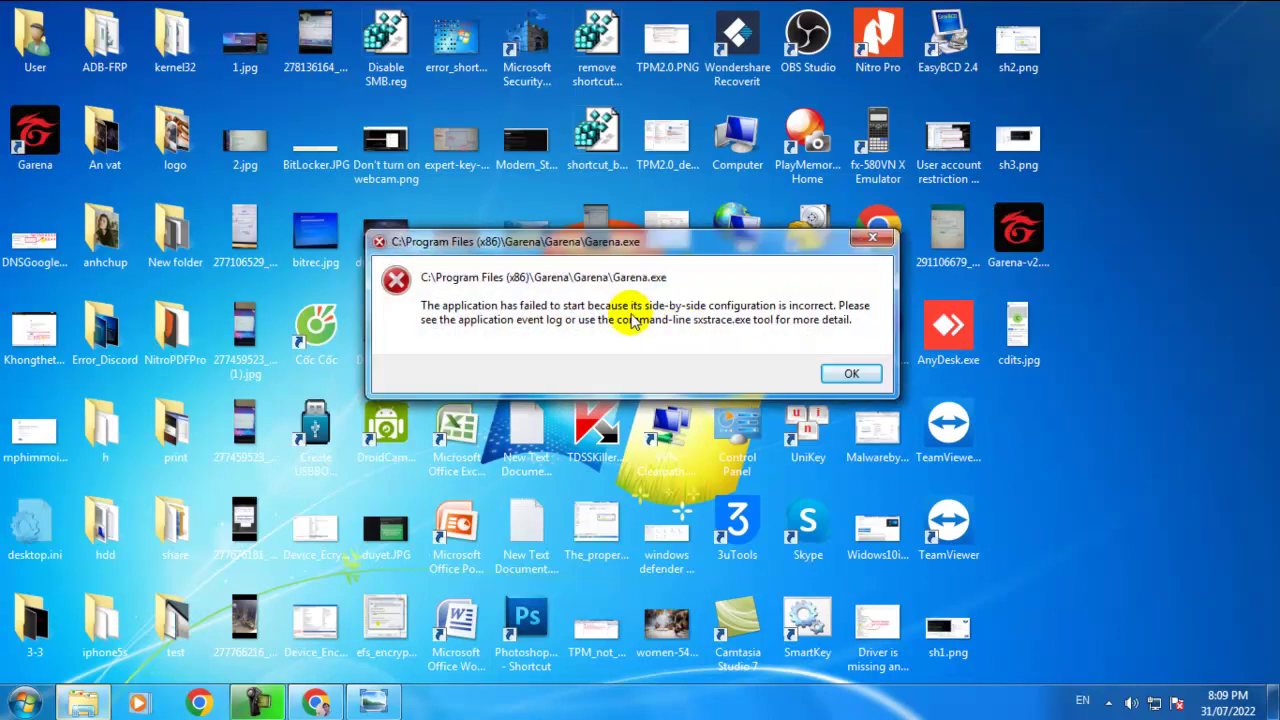
{"action": "left_click", "coordinate": [850, 376]}
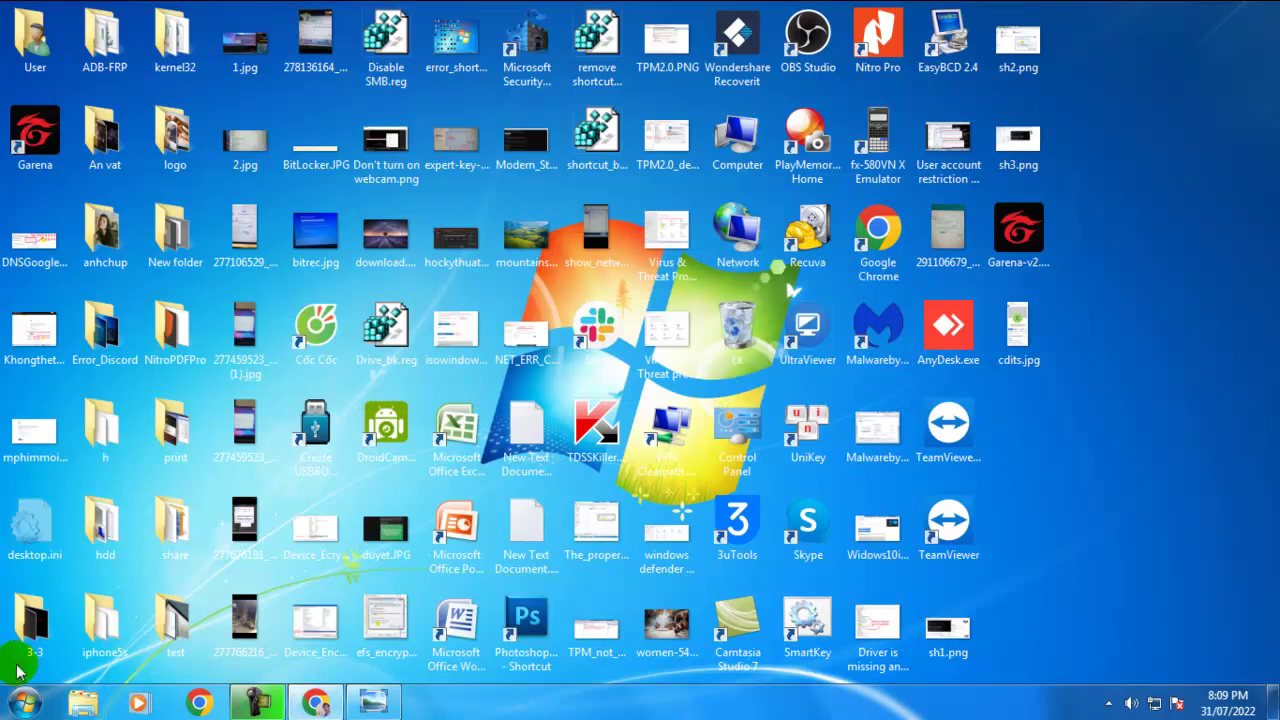
Check the Control Panel's list of installed programs for a Garena entry, then minimize the window
{"action": "left_click", "coordinate": [22, 704]}
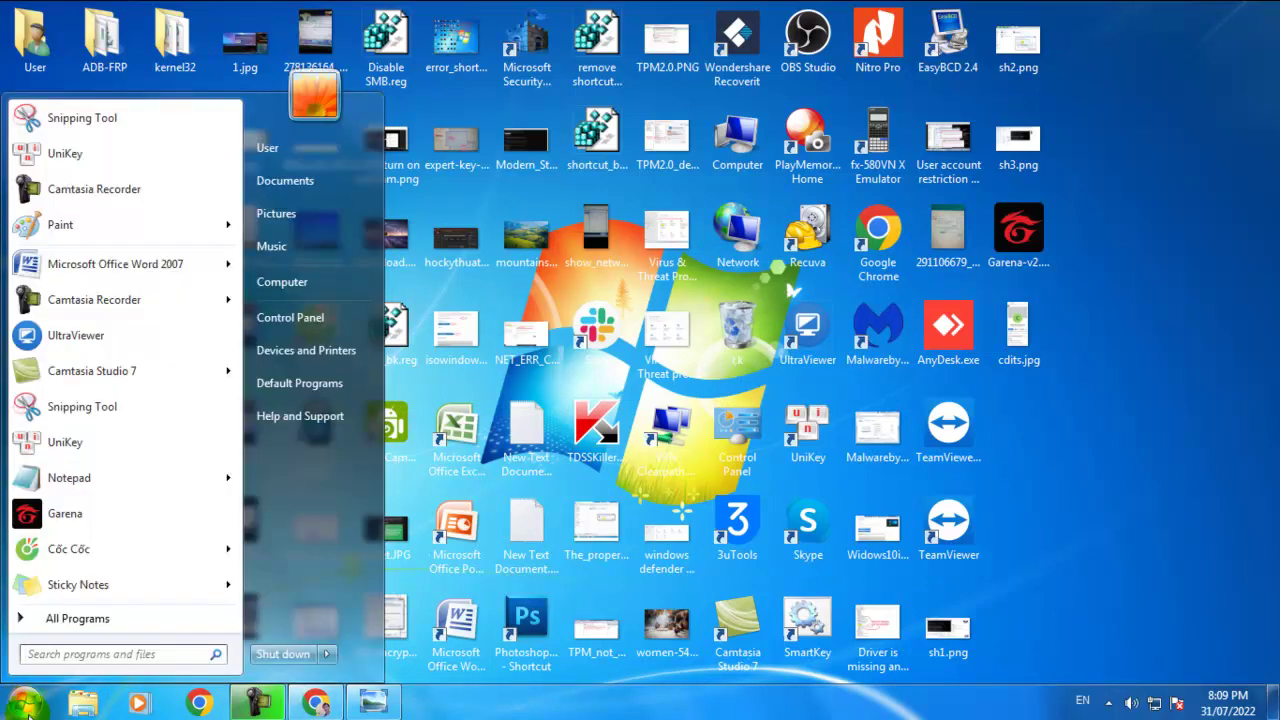
{"action": "left_click", "coordinate": [300, 318]}
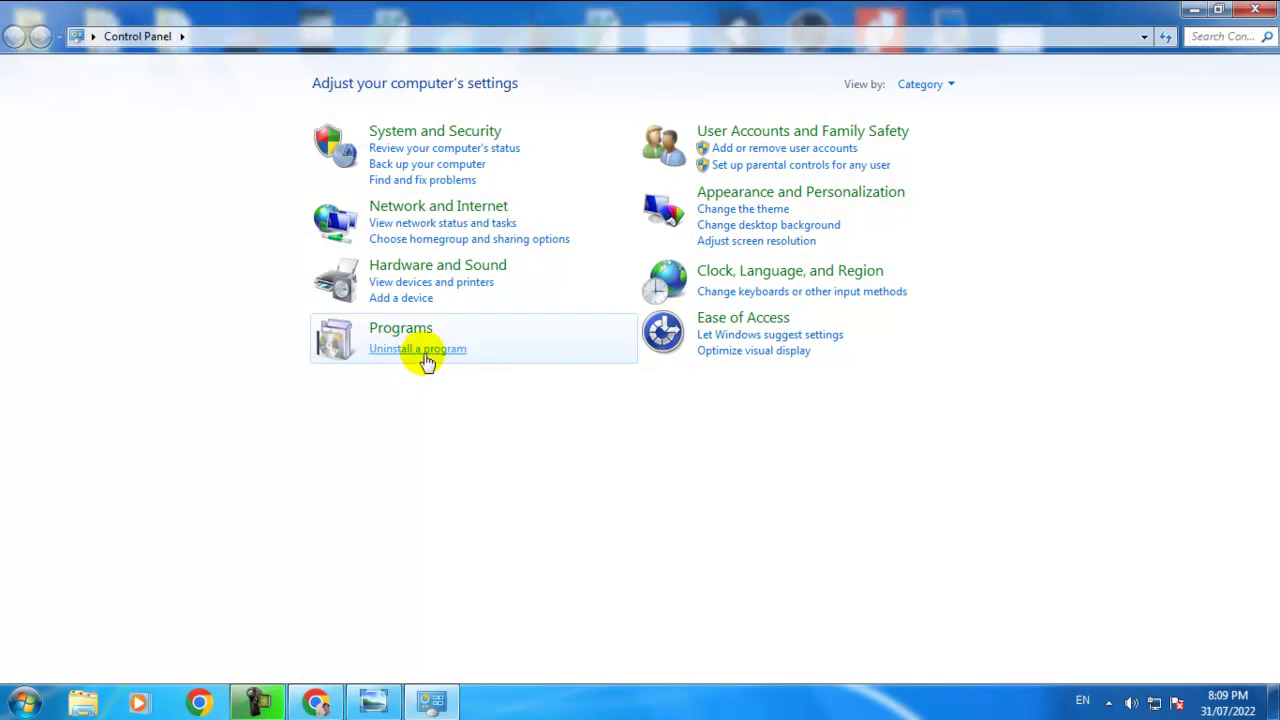
{"action": "left_click", "coordinate": [426, 362]}
{"action": "left_click", "coordinate": [295, 308]}
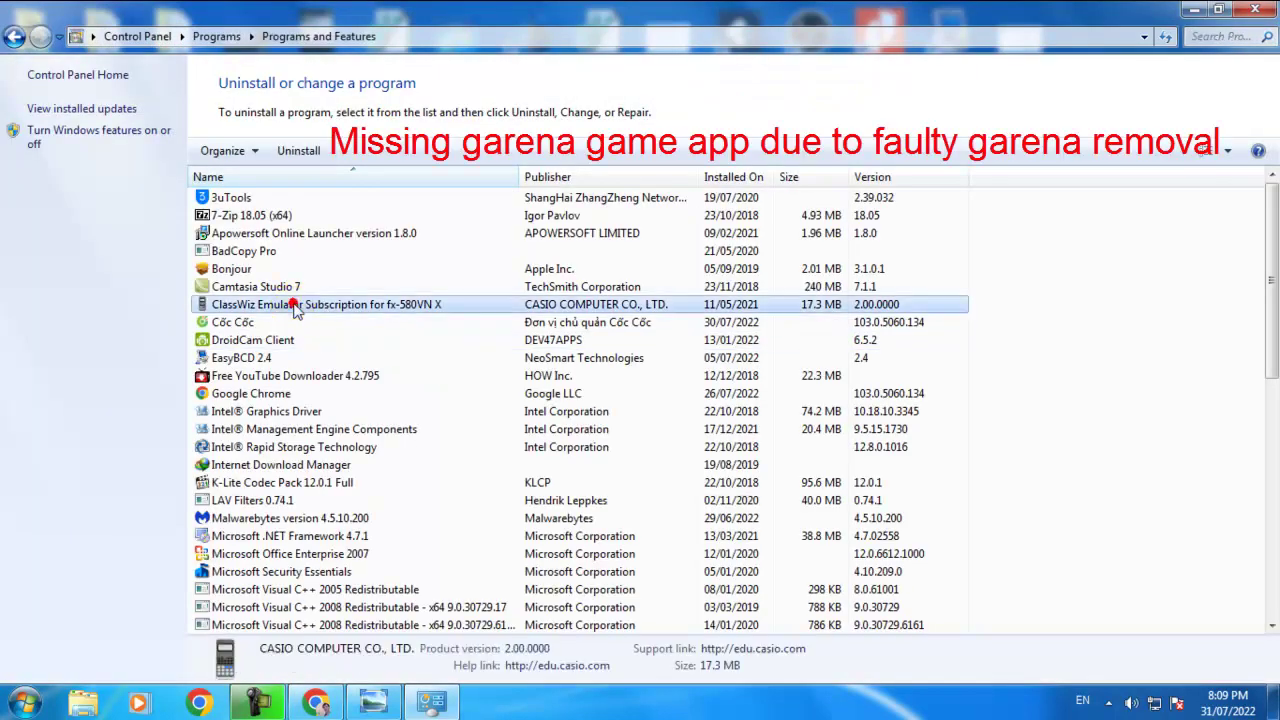
{"action": "key", "text": "g"}
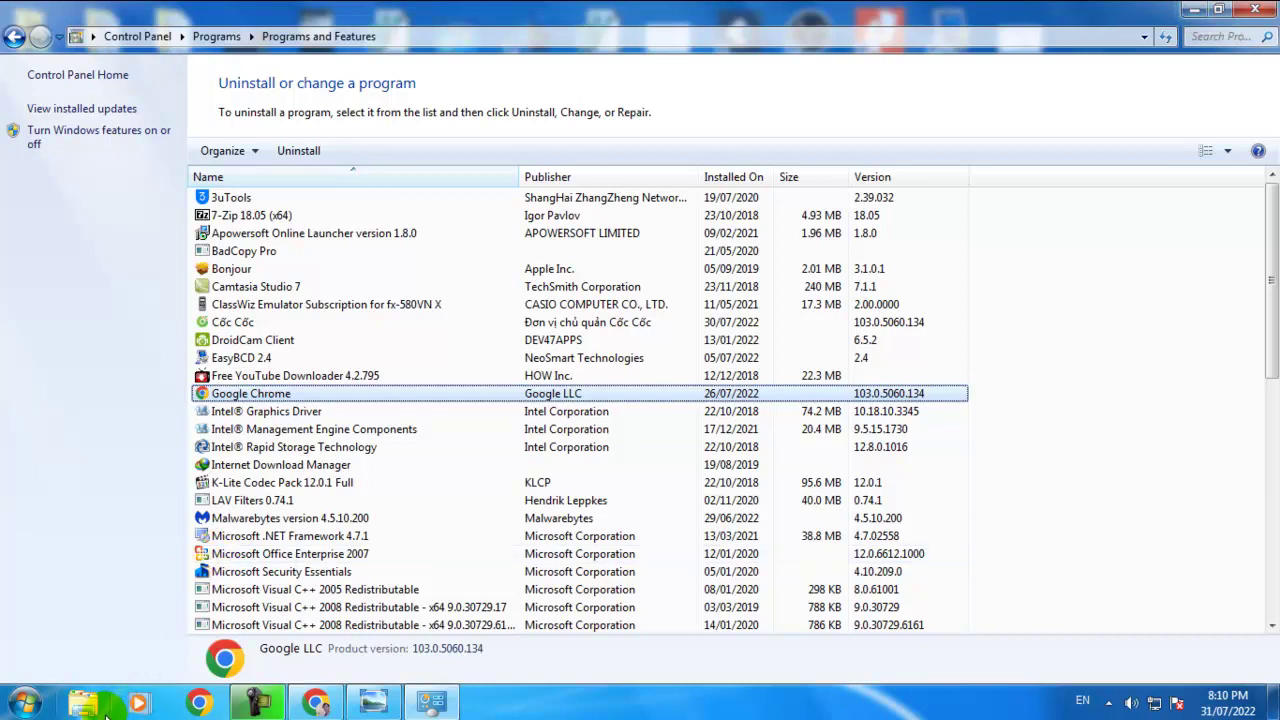
{"action": "left_click", "coordinate": [1193, 12]}
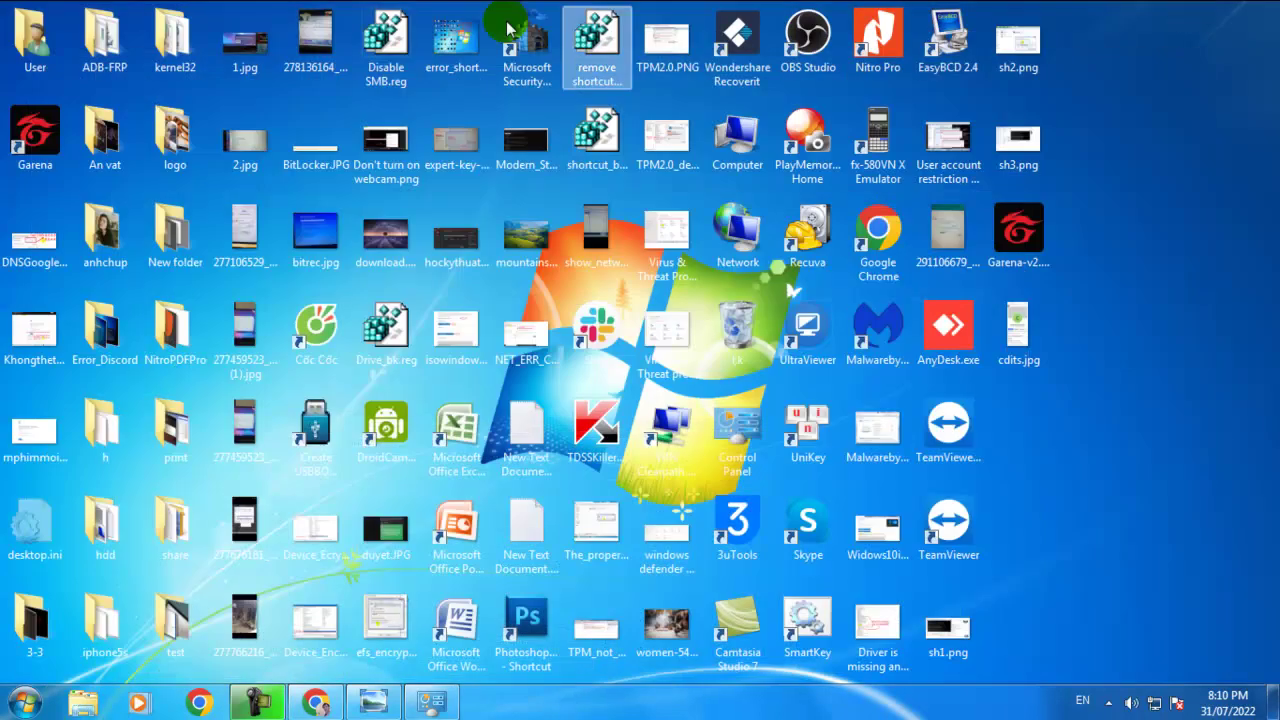
Open the file location of the desktop Garena shortcut in a maximized window and display its full folder path
{"action": "right_click", "coordinate": [50, 147]}
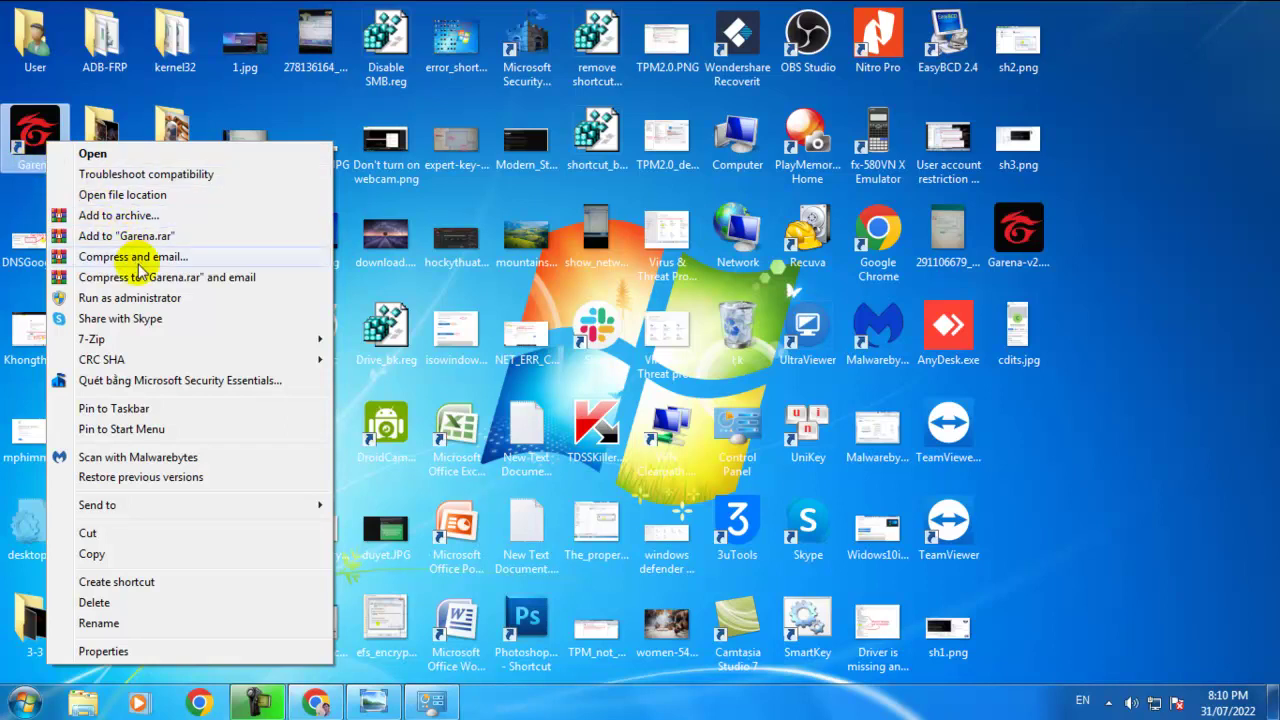
{"action": "left_click", "coordinate": [141, 196]}
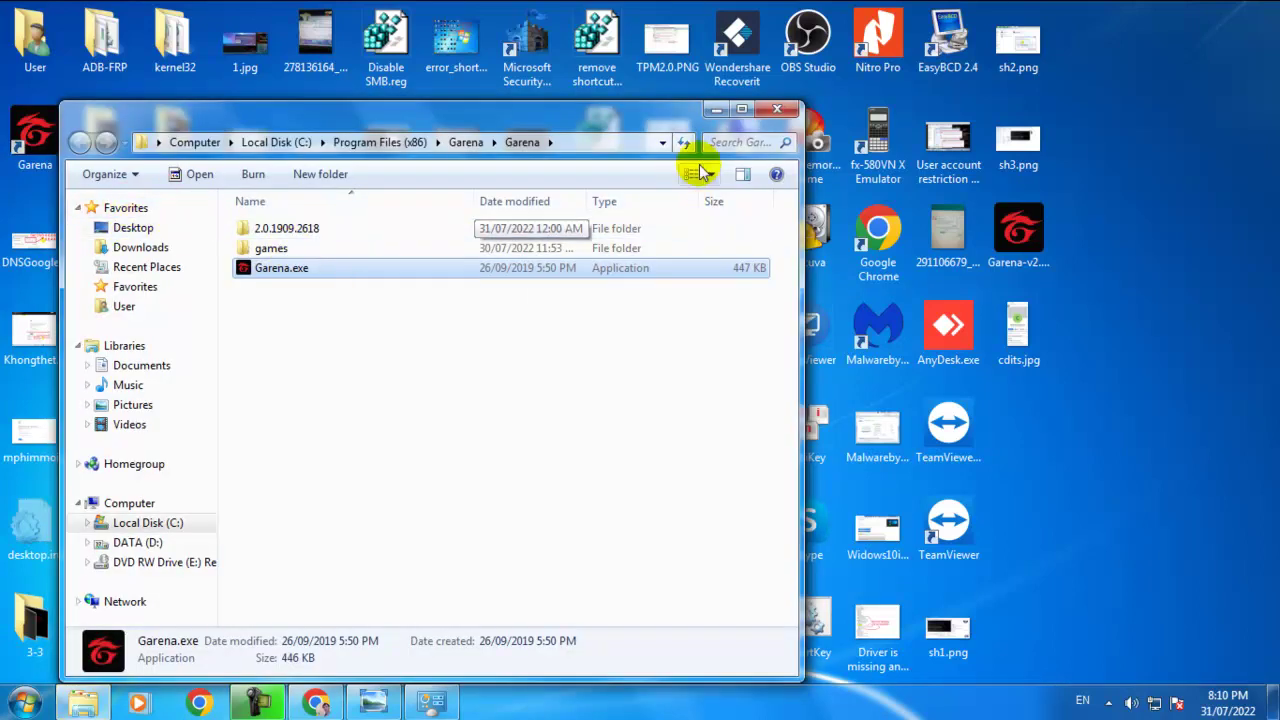
{"action": "left_click", "coordinate": [742, 110]}
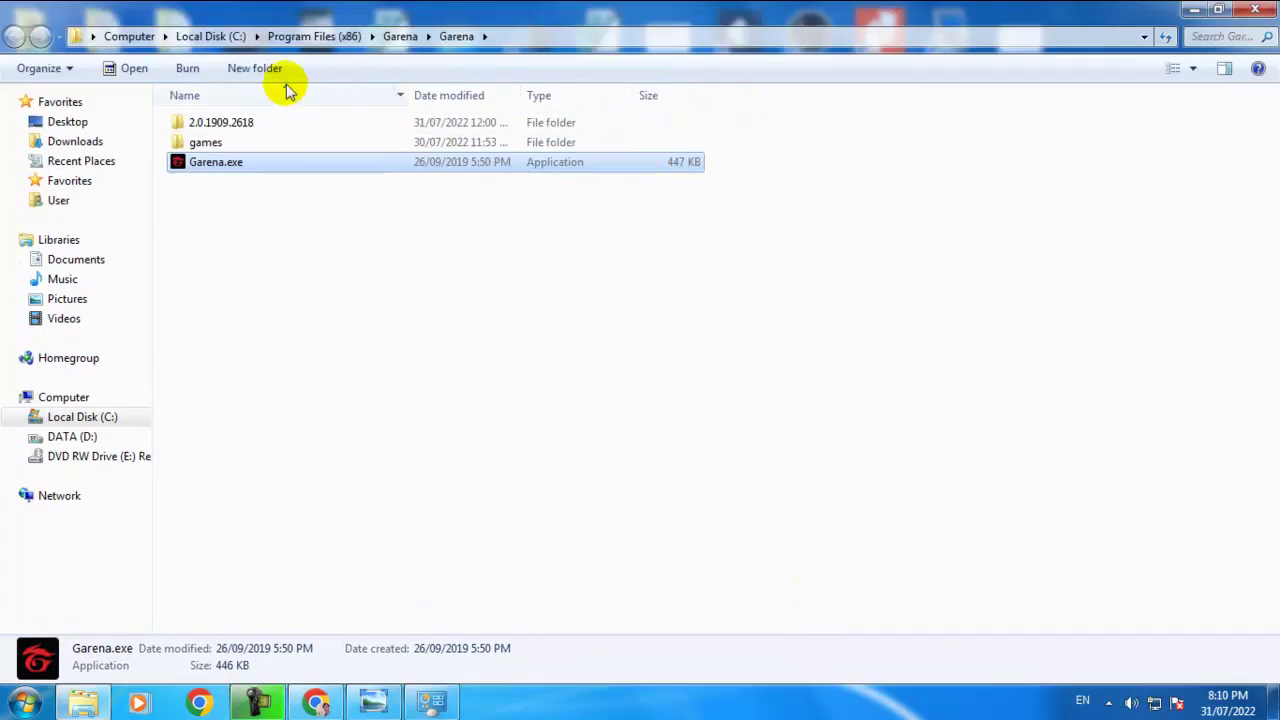
{"action": "left_click", "coordinate": [541, 37]}
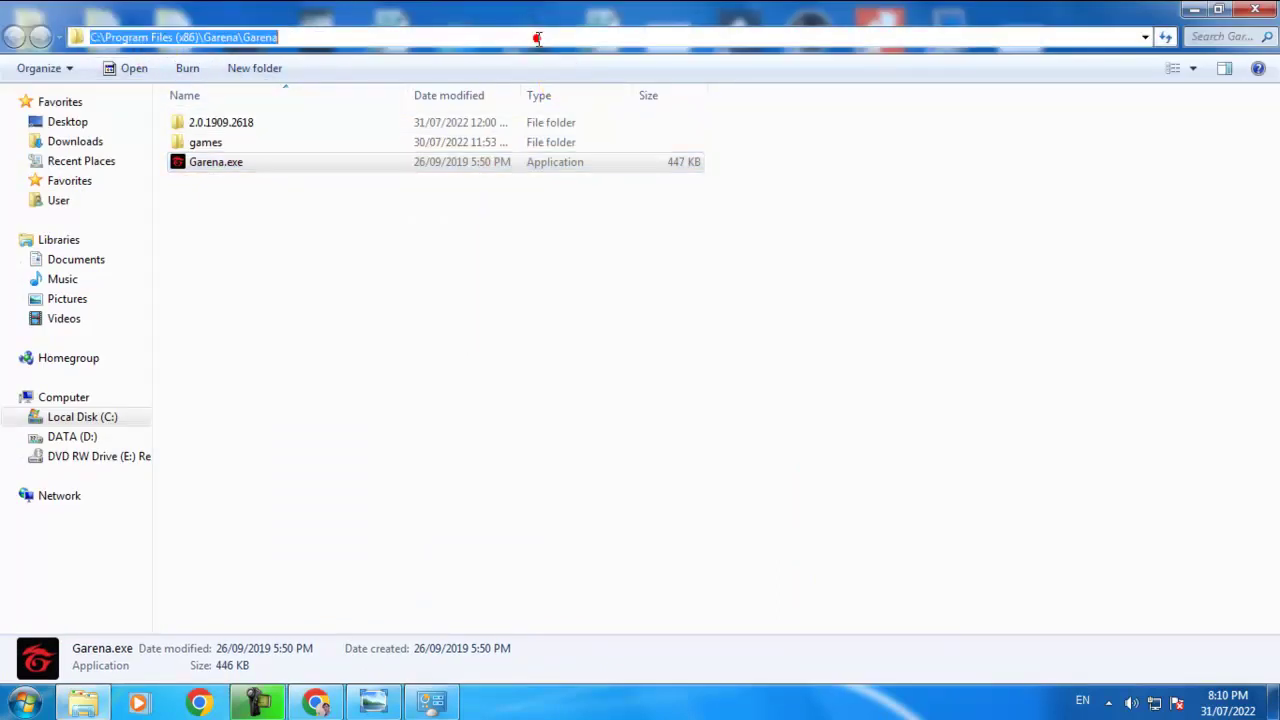
{"action": "left_click", "coordinate": [479, 34]}
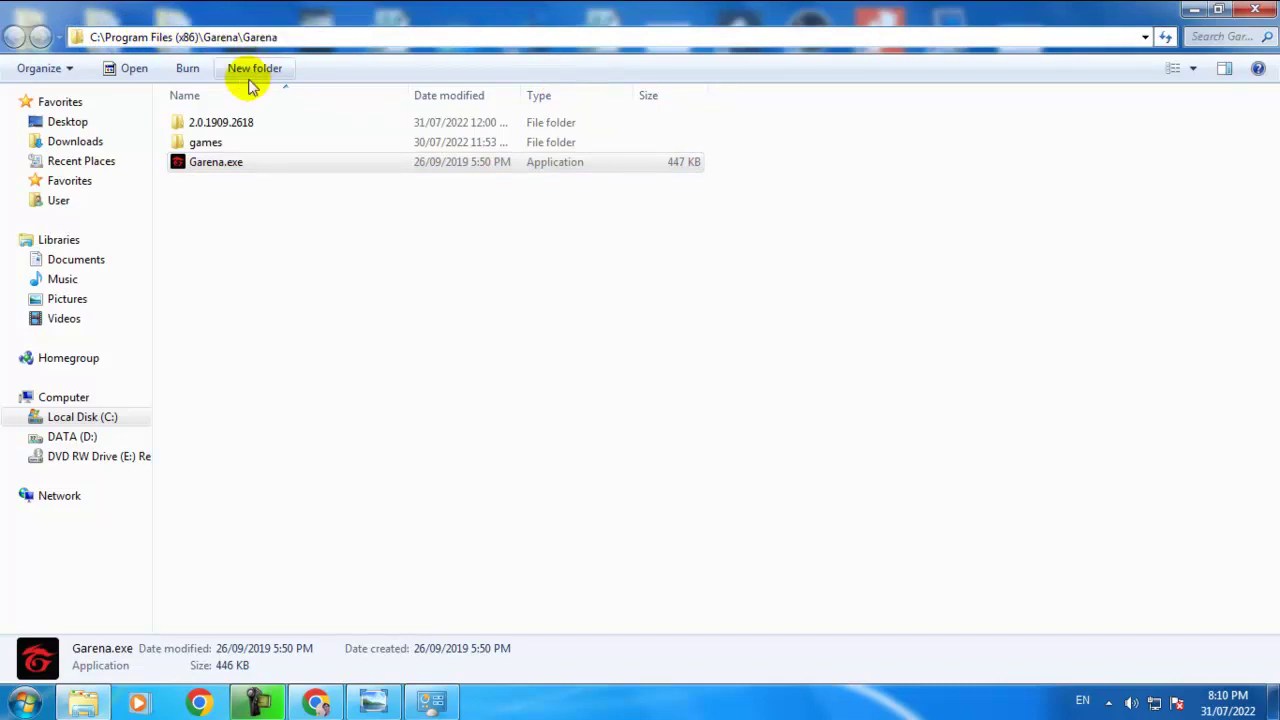
Browse from Local Disk (C:) through Program Files (x86) and Garena into the inner Garena folder
{"action": "left_click", "coordinate": [89, 420]}
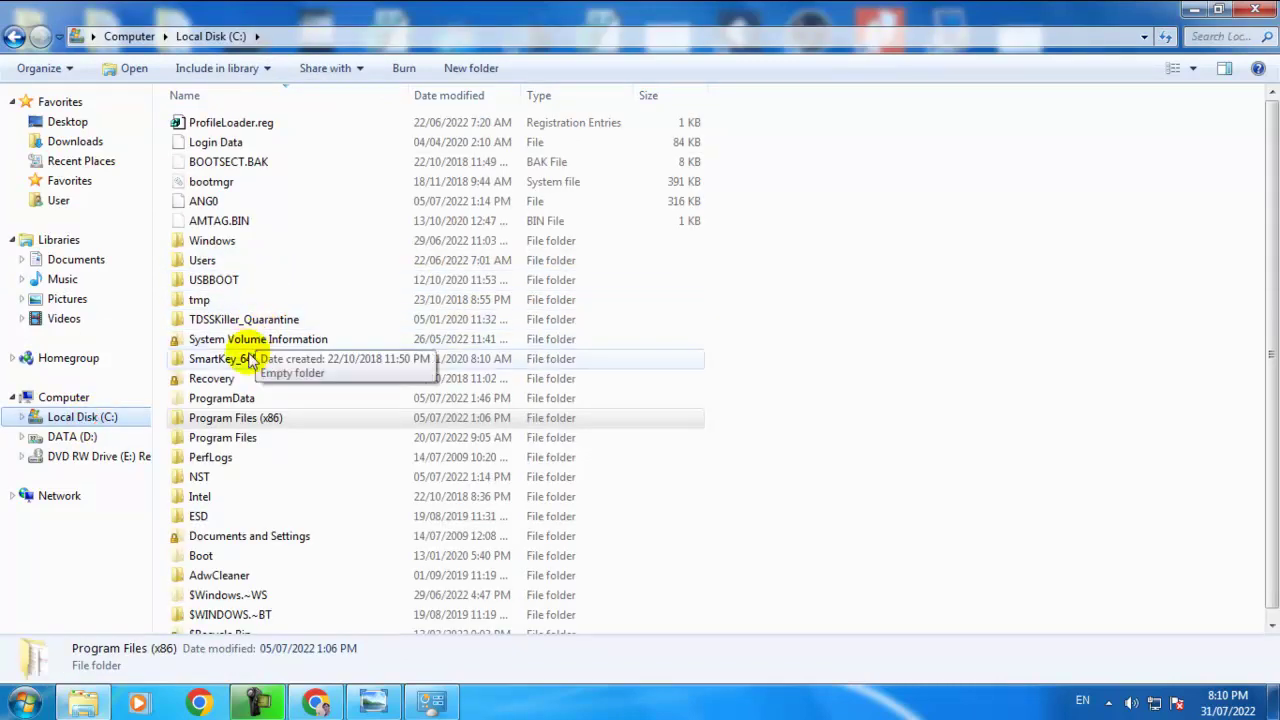
{"action": "double_click", "coordinate": [240, 420]}
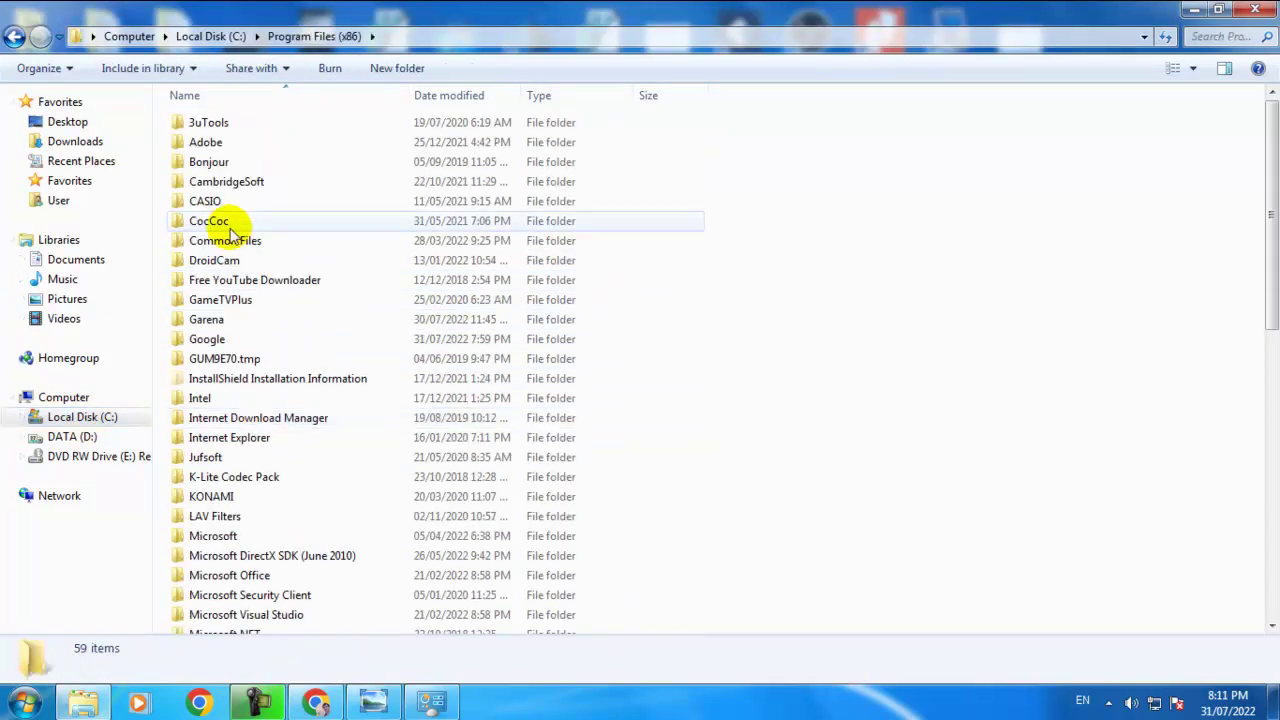
{"action": "double_click", "coordinate": [206, 319]}
{"action": "left_click", "coordinate": [197, 127]}
{"action": "double_click", "coordinate": [198, 130]}
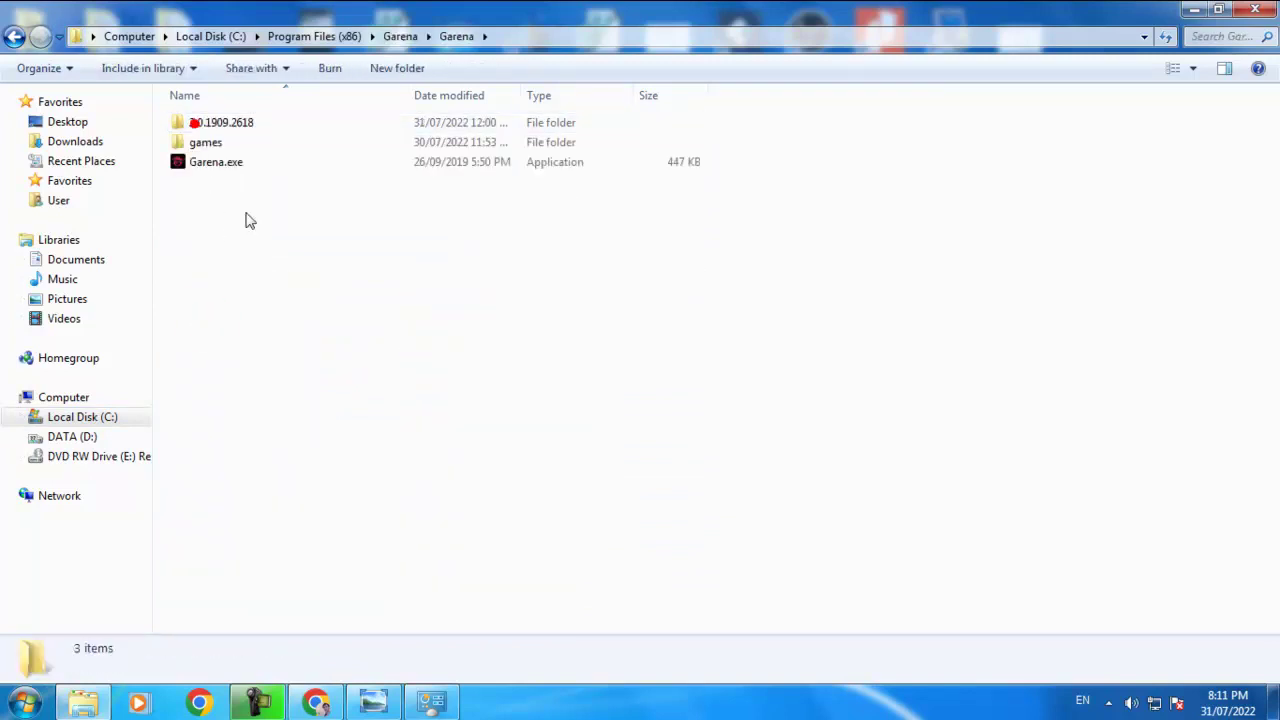
Try to run Garena.exe from its install folder, then inspect the contents of the 2.0.1909.2618 folder
{"action": "double_click", "coordinate": [218, 168]}
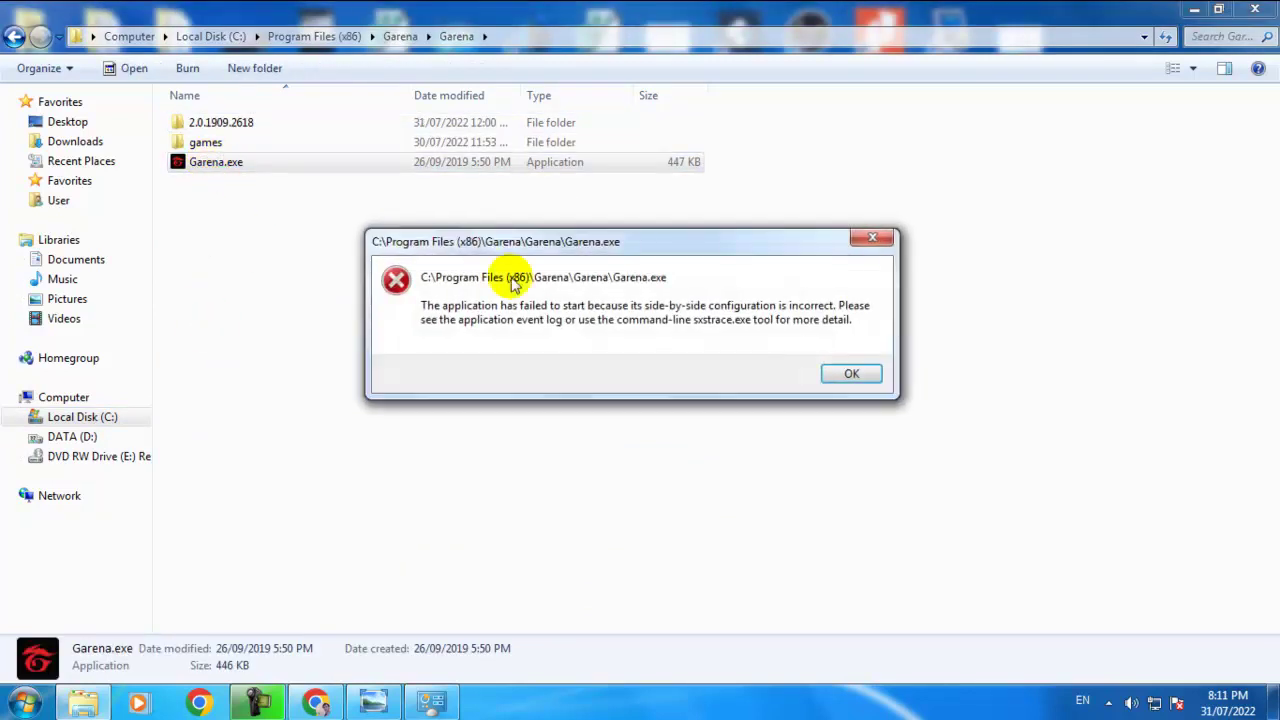
{"action": "left_click", "coordinate": [876, 374]}
{"action": "double_click", "coordinate": [240, 122]}
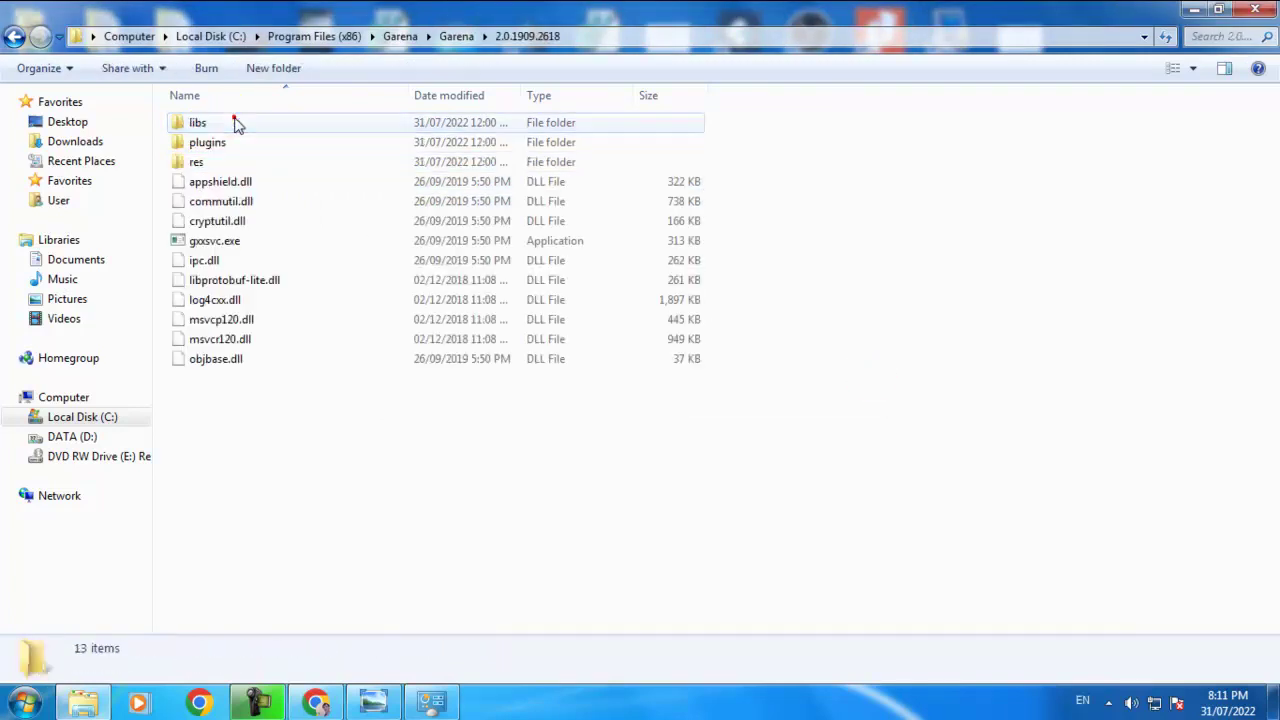
{"action": "left_click", "coordinate": [16, 38]}
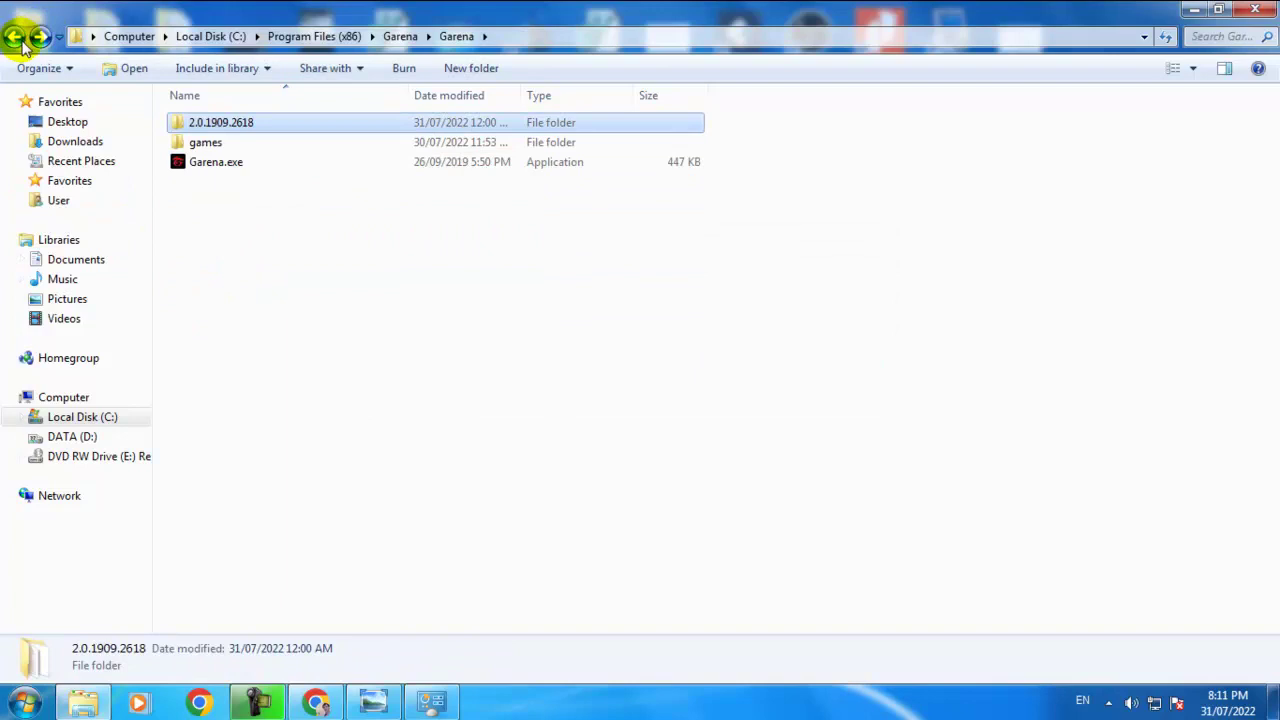
Locate the Garena folder in Program Files (x86), look through its nested folders again, and return to Program Files (x86)
{"action": "left_click", "coordinate": [314, 36]}
{"action": "left_click", "coordinate": [322, 418]}
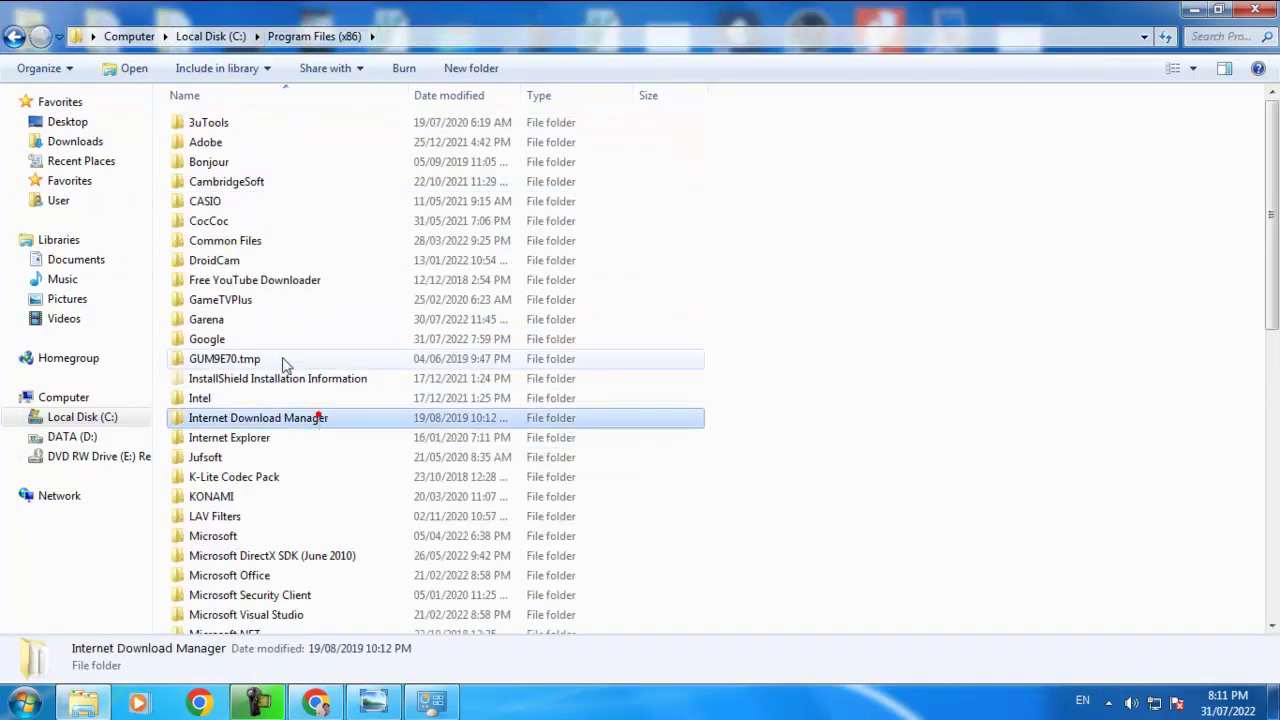
{"action": "left_click", "coordinate": [213, 324]}
{"action": "left_click", "coordinate": [206, 320]}
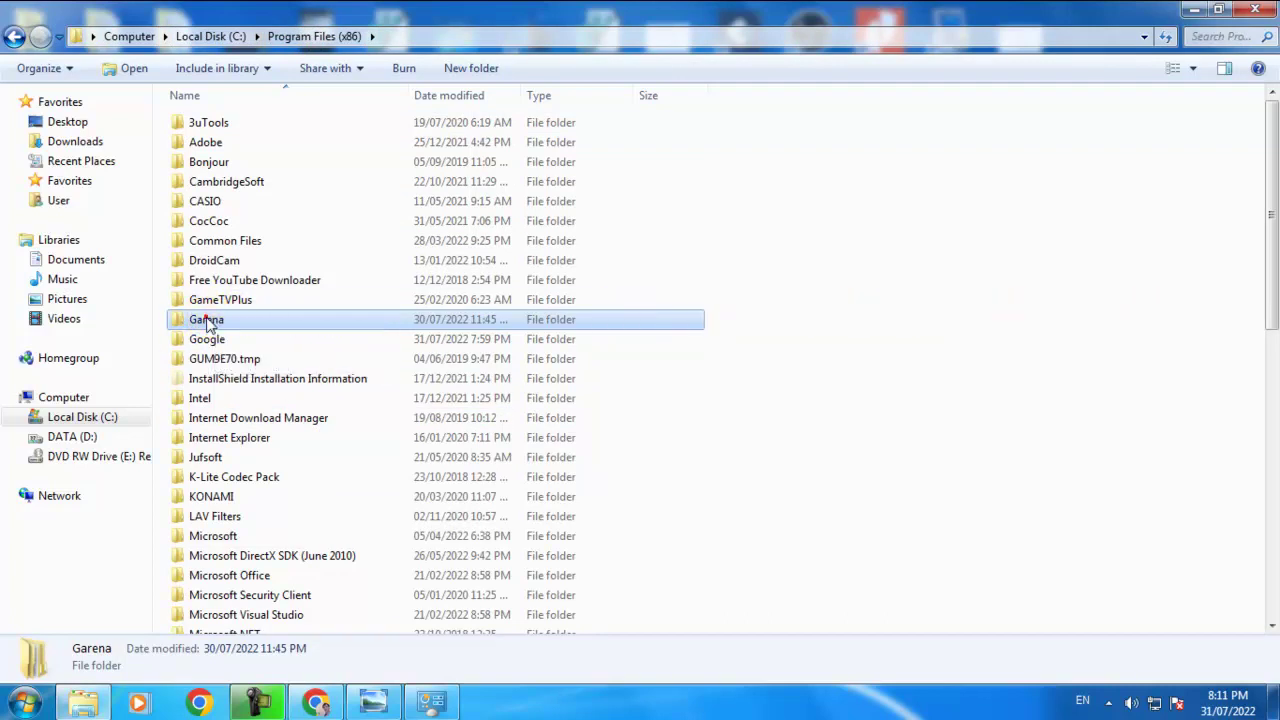
{"action": "double_click", "coordinate": [208, 320]}
{"action": "double_click", "coordinate": [207, 128]}
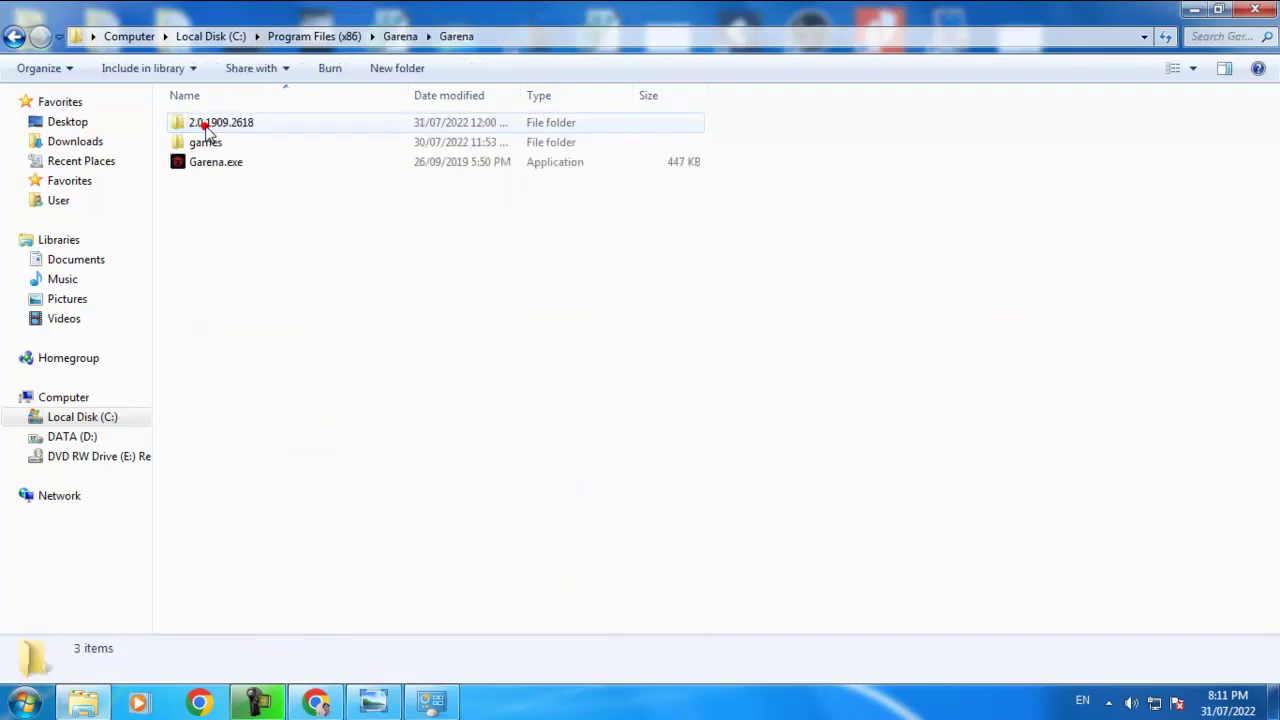
{"action": "double_click", "coordinate": [218, 123]}
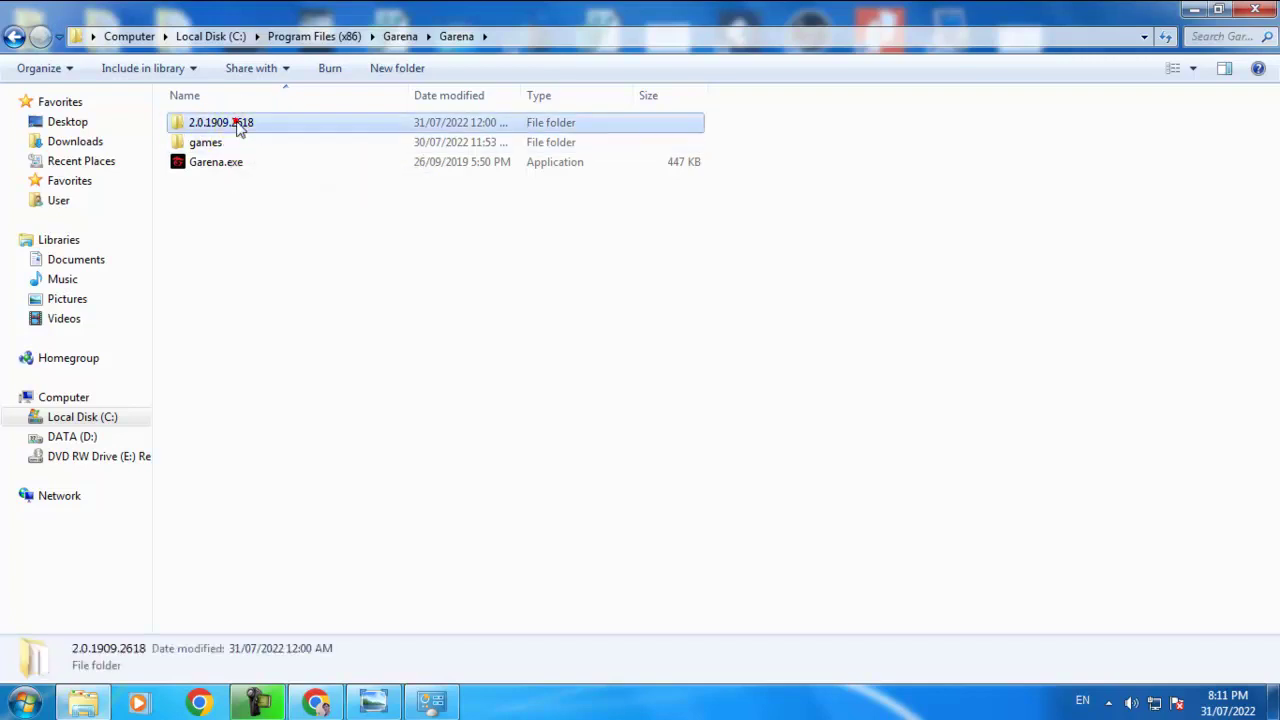
{"action": "left_click", "coordinate": [13, 36]}
{"action": "left_click", "coordinate": [13, 36]}
{"action": "left_click", "coordinate": [13, 36]}
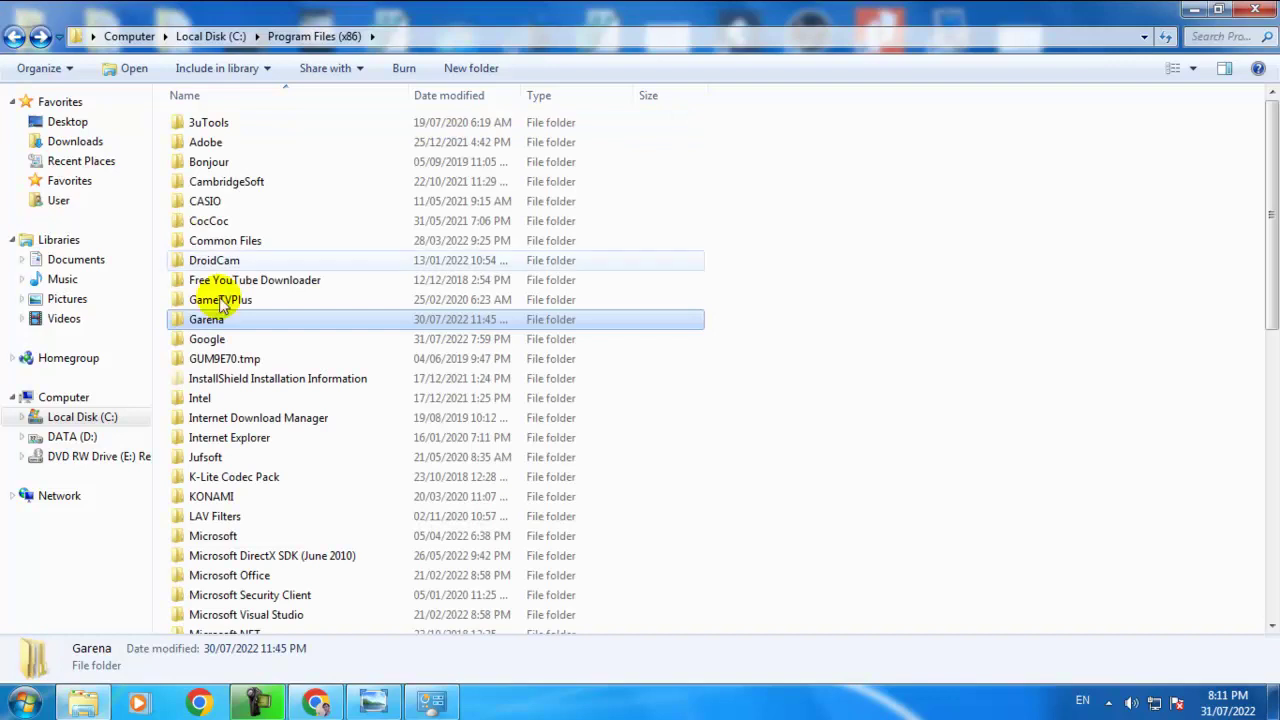
Delete the Garena folder from C:\Program Files (x86), moving it to the Recycle Bin
{"action": "left_click", "coordinate": [393, 44]}
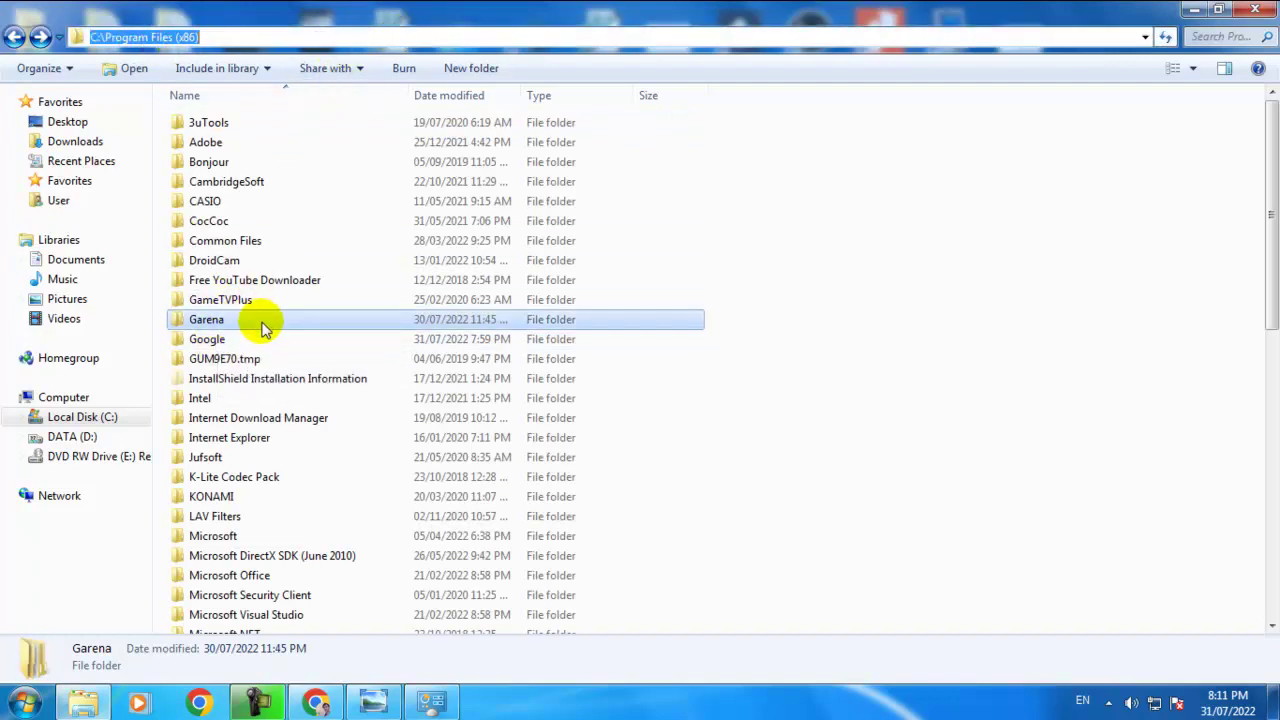
{"action": "left_click", "coordinate": [210, 322]}
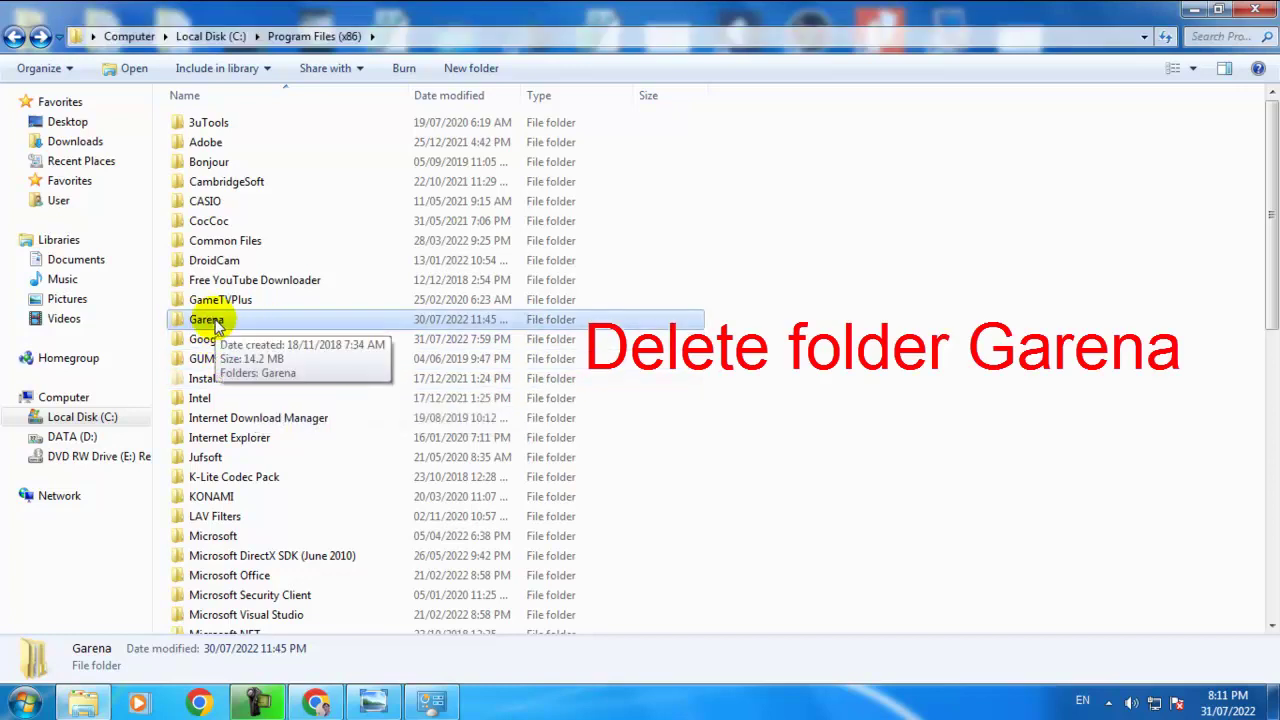
{"action": "right_click", "coordinate": [218, 322]}
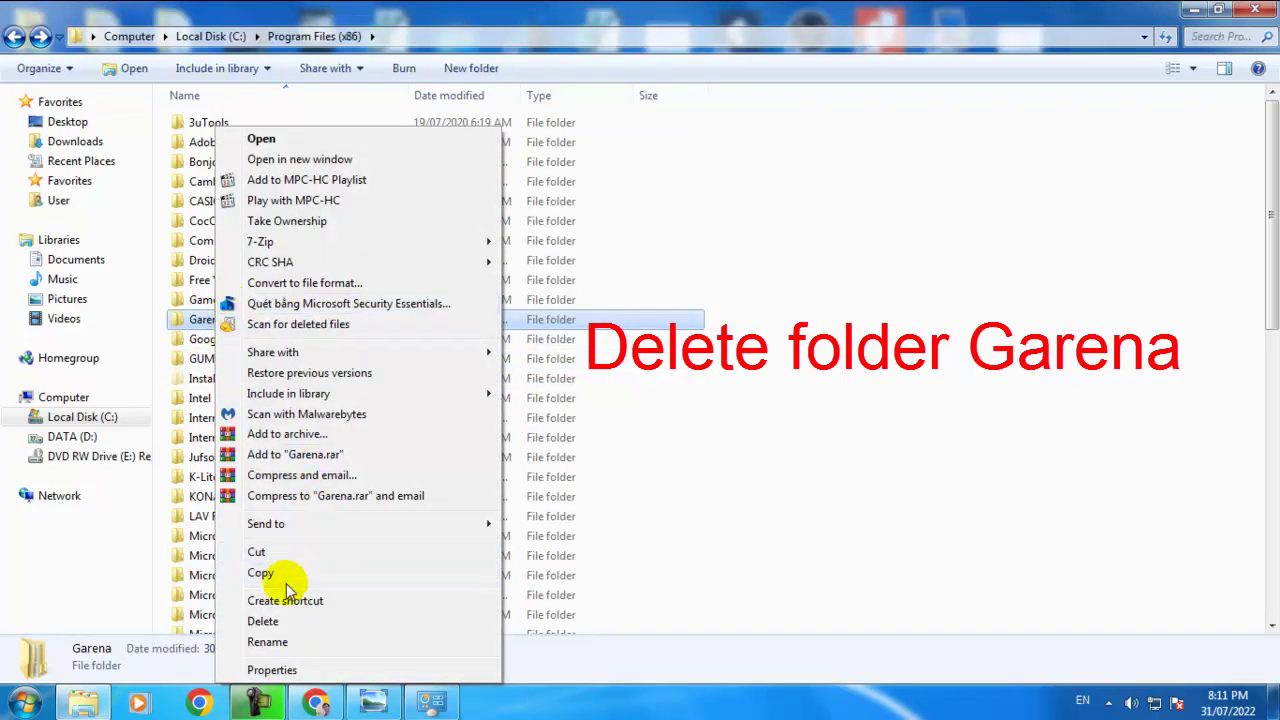
{"action": "left_click", "coordinate": [280, 621]}
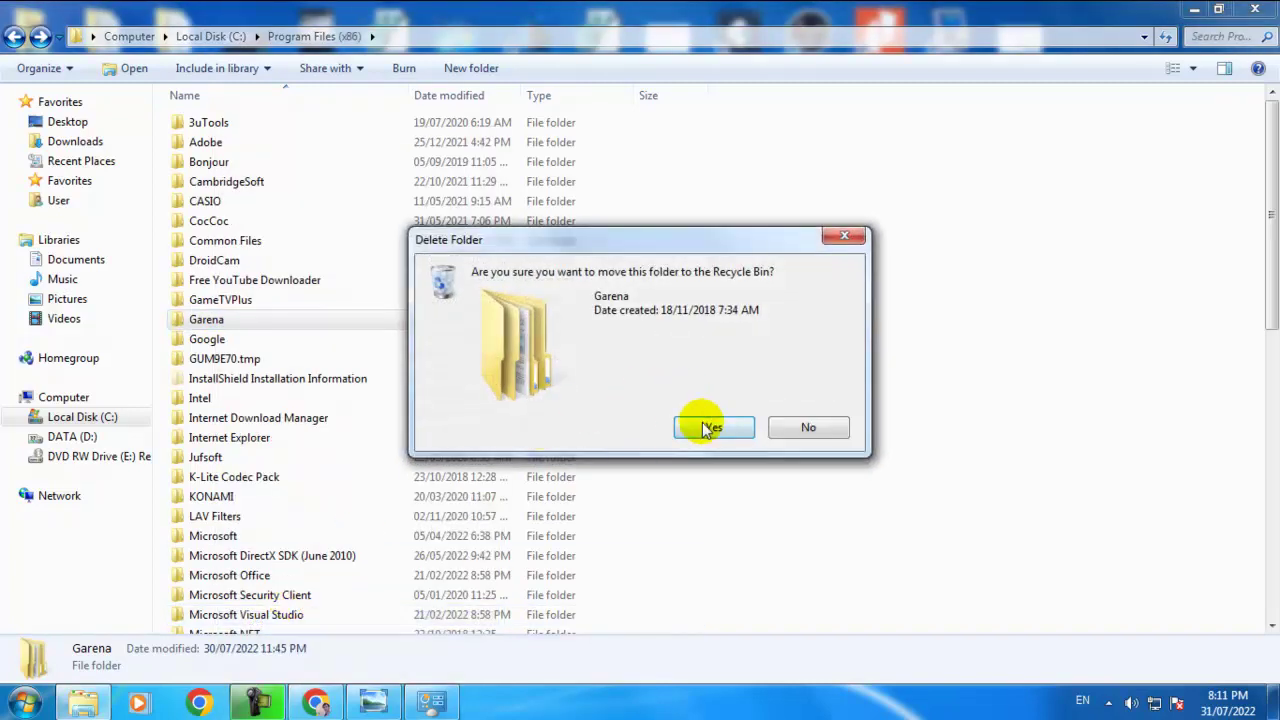
{"action": "left_click", "coordinate": [708, 428]}
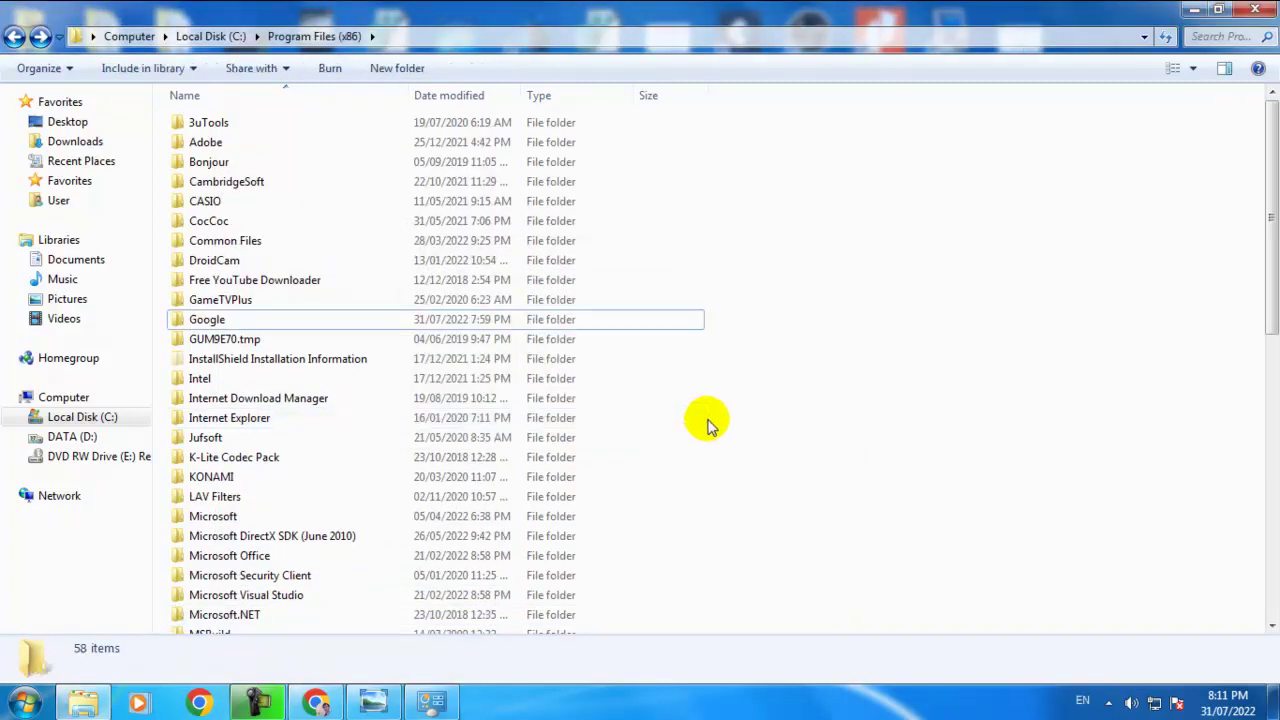
Show the desktop, run the Garena-v2.0-VN.exe installer, accept its terms of use and install Garena
{"action": "right_click", "coordinate": [849, 700]}
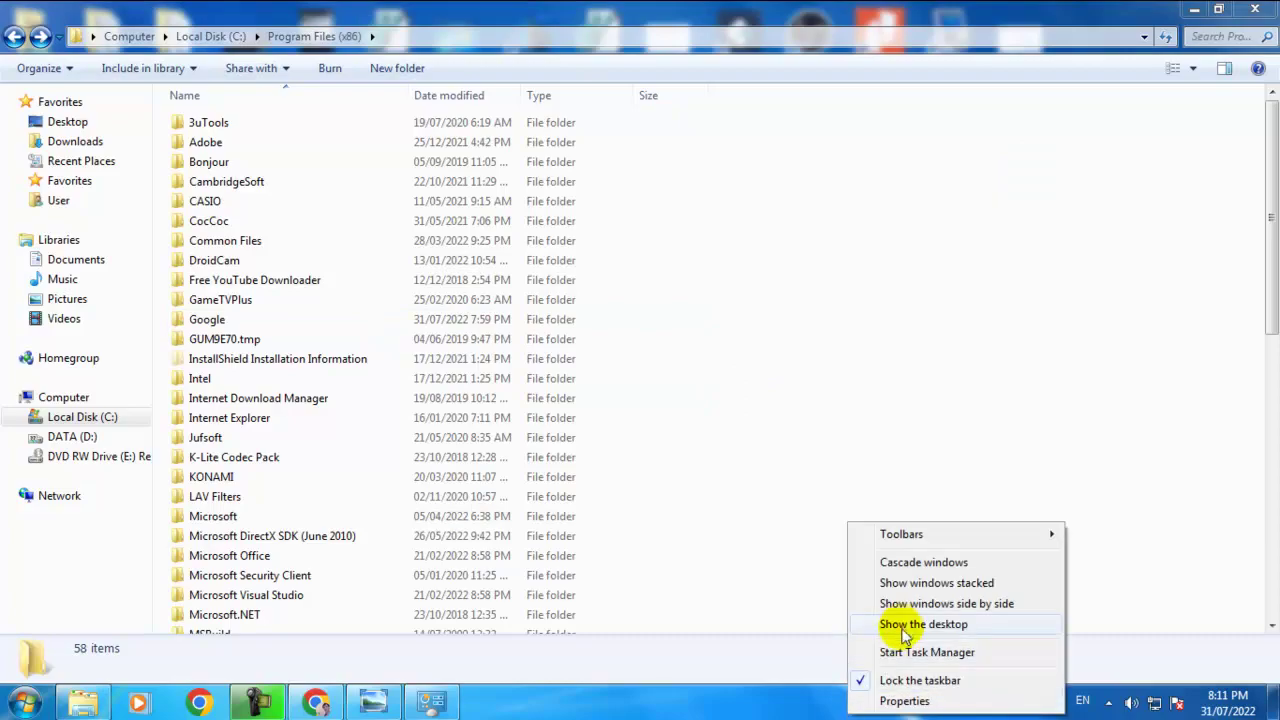
{"action": "left_click", "coordinate": [905, 626]}
{"action": "left_click", "coordinate": [1048, 280]}
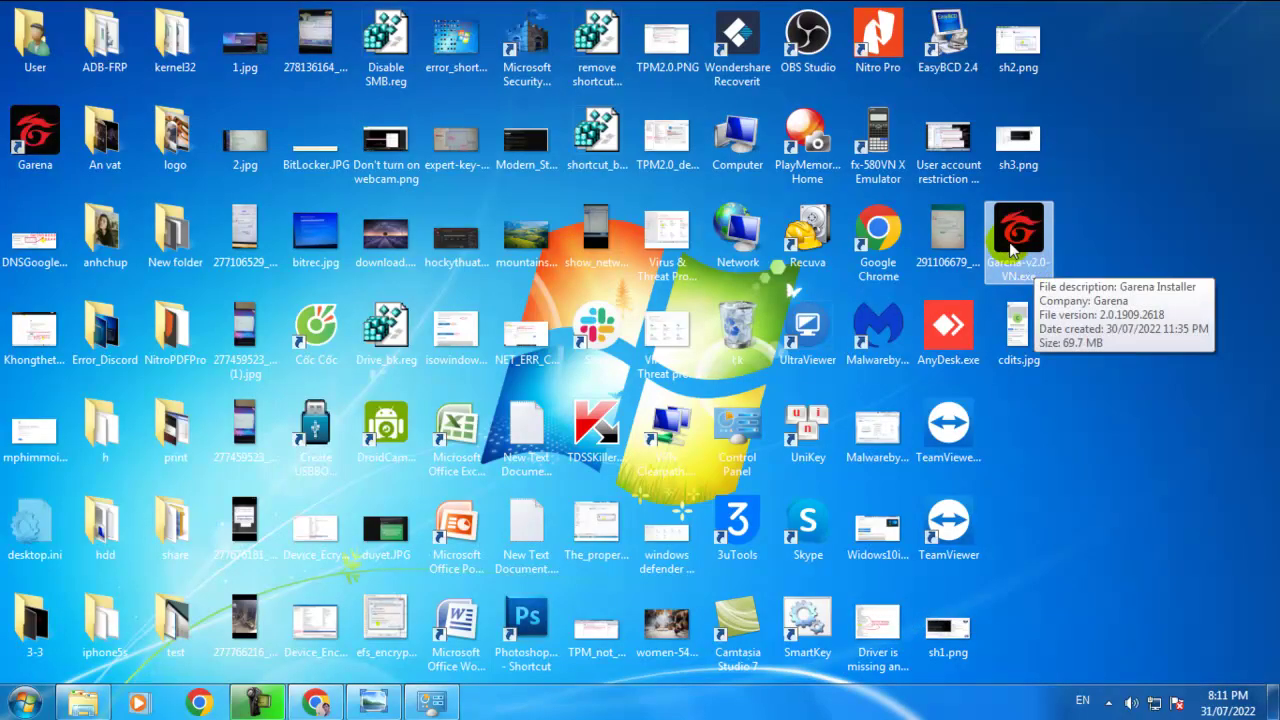
{"action": "double_click", "coordinate": [1016, 245]}
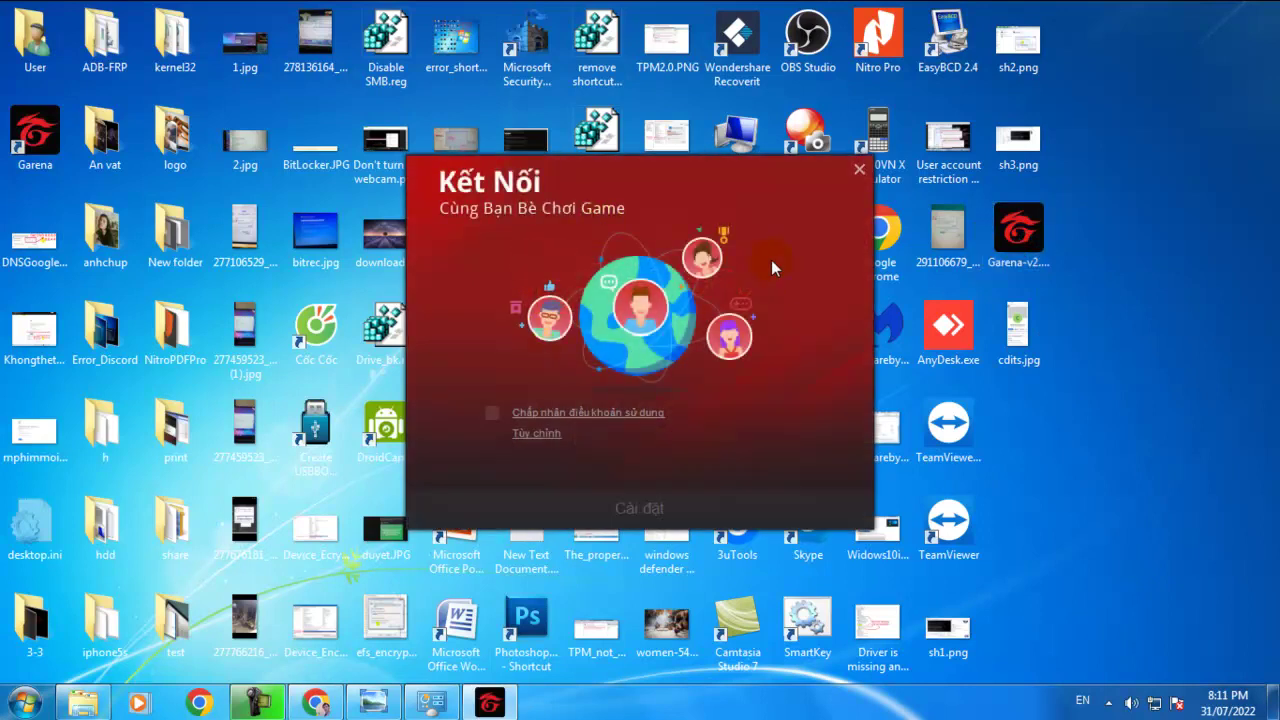
{"action": "left_click", "coordinate": [493, 412]}
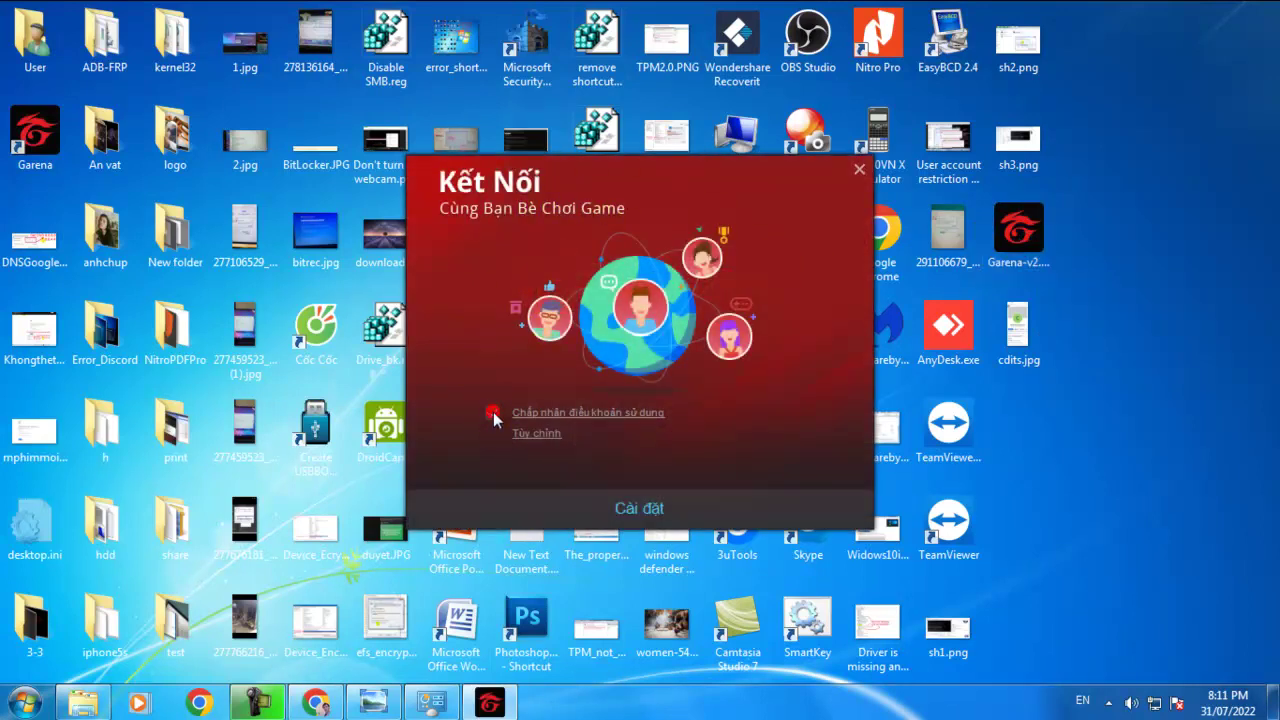
{"action": "left_click", "coordinate": [646, 509]}
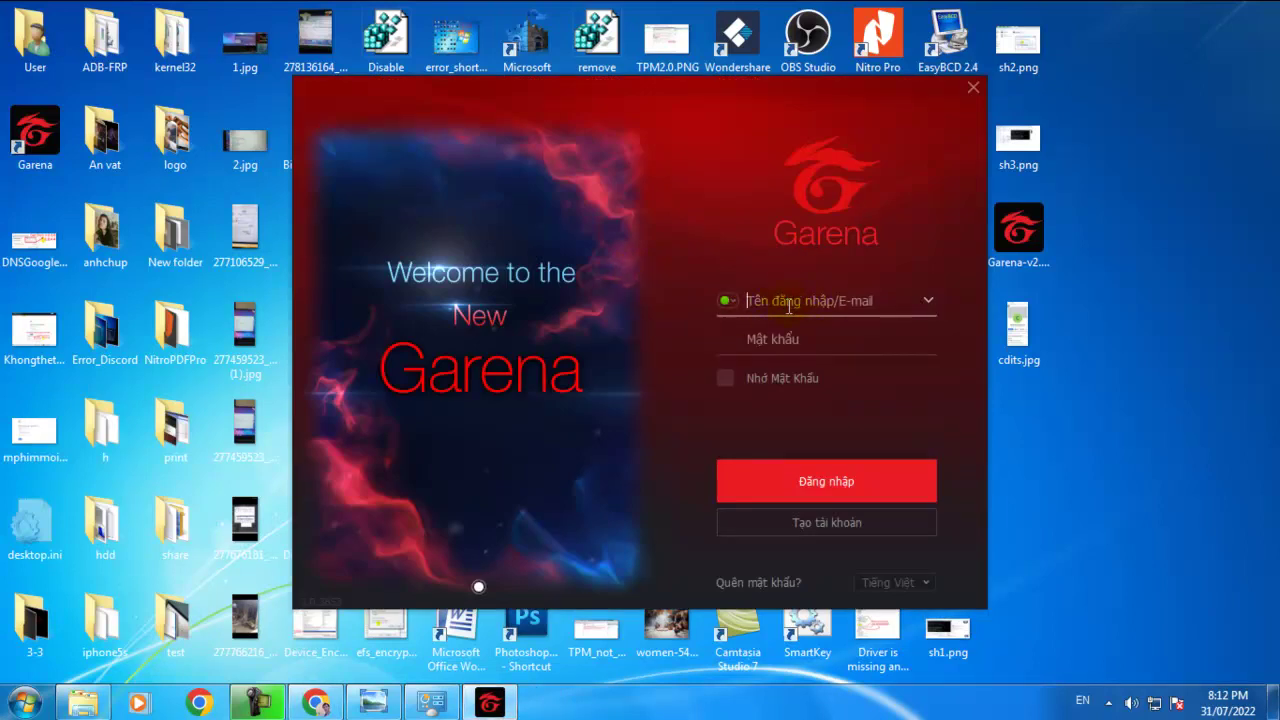
Check Garena's login window, then close it and relaunch Garena twice from its desktop shortcut to test startup, closing it each time
{"action": "left_click", "coordinate": [802, 337]}
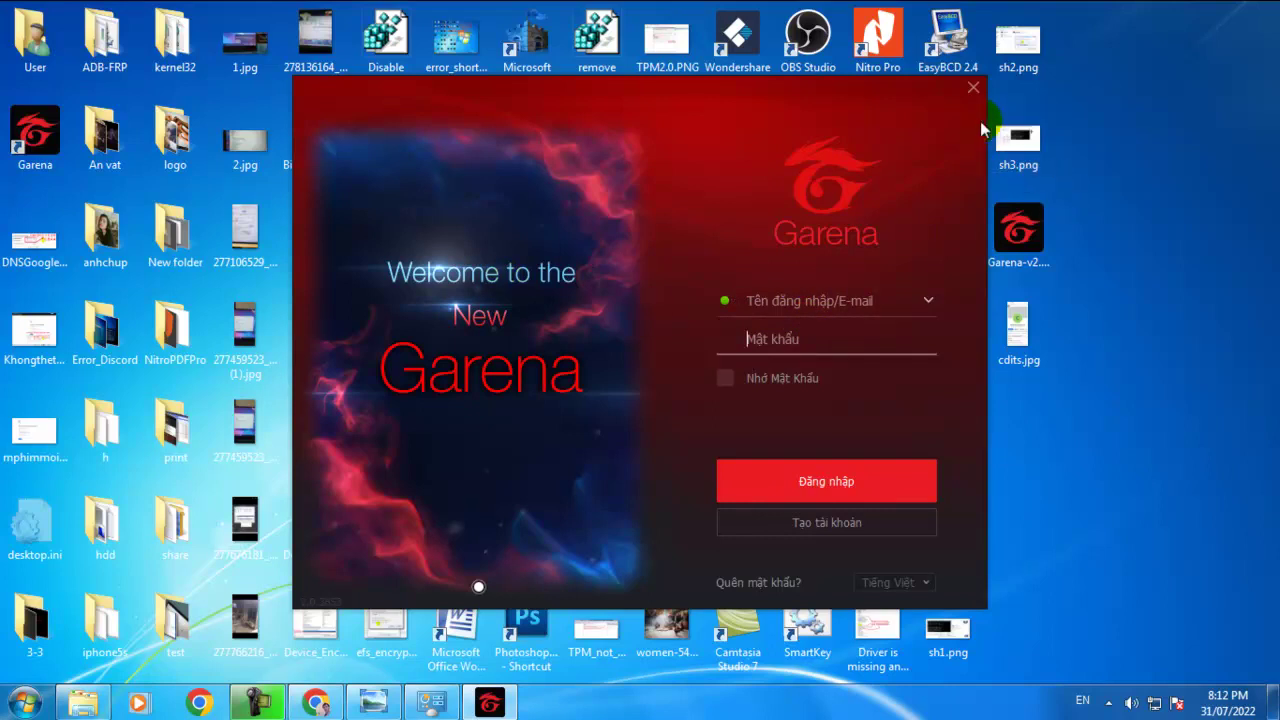
{"action": "left_click", "coordinate": [972, 90]}
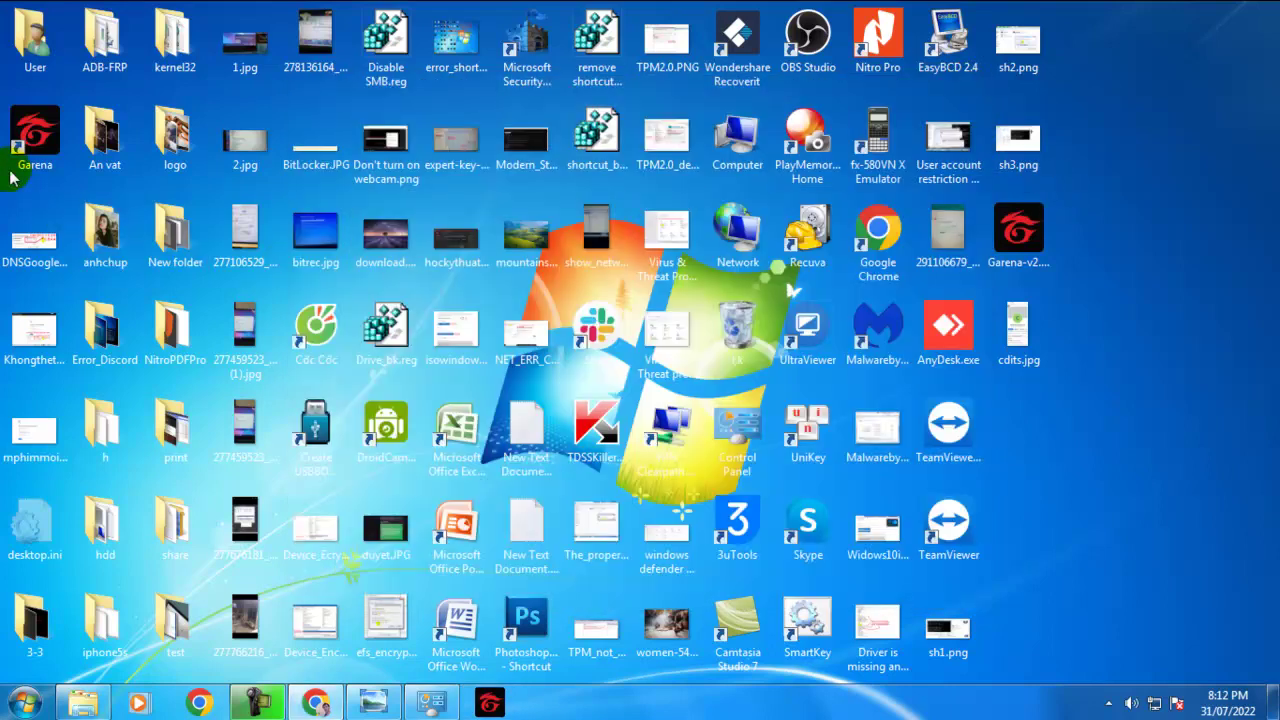
{"action": "double_click", "coordinate": [33, 138]}
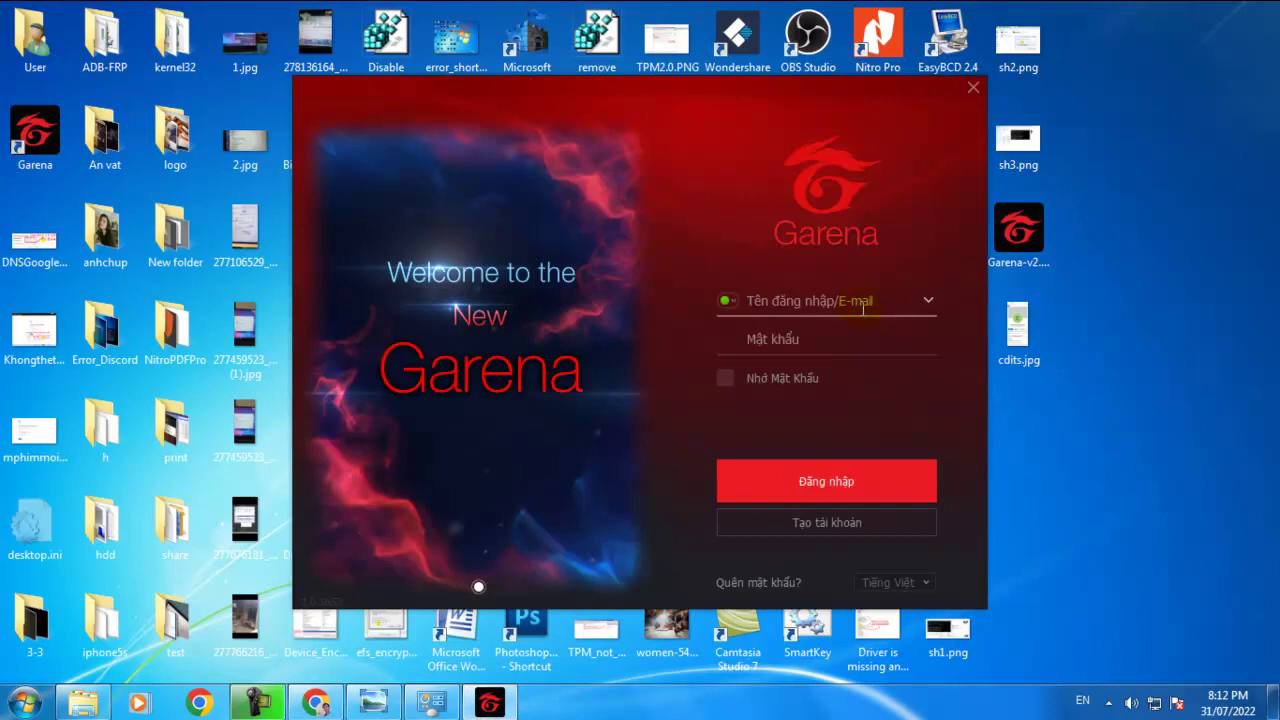
{"action": "left_click", "coordinate": [970, 86]}
{"action": "double_click", "coordinate": [33, 138]}
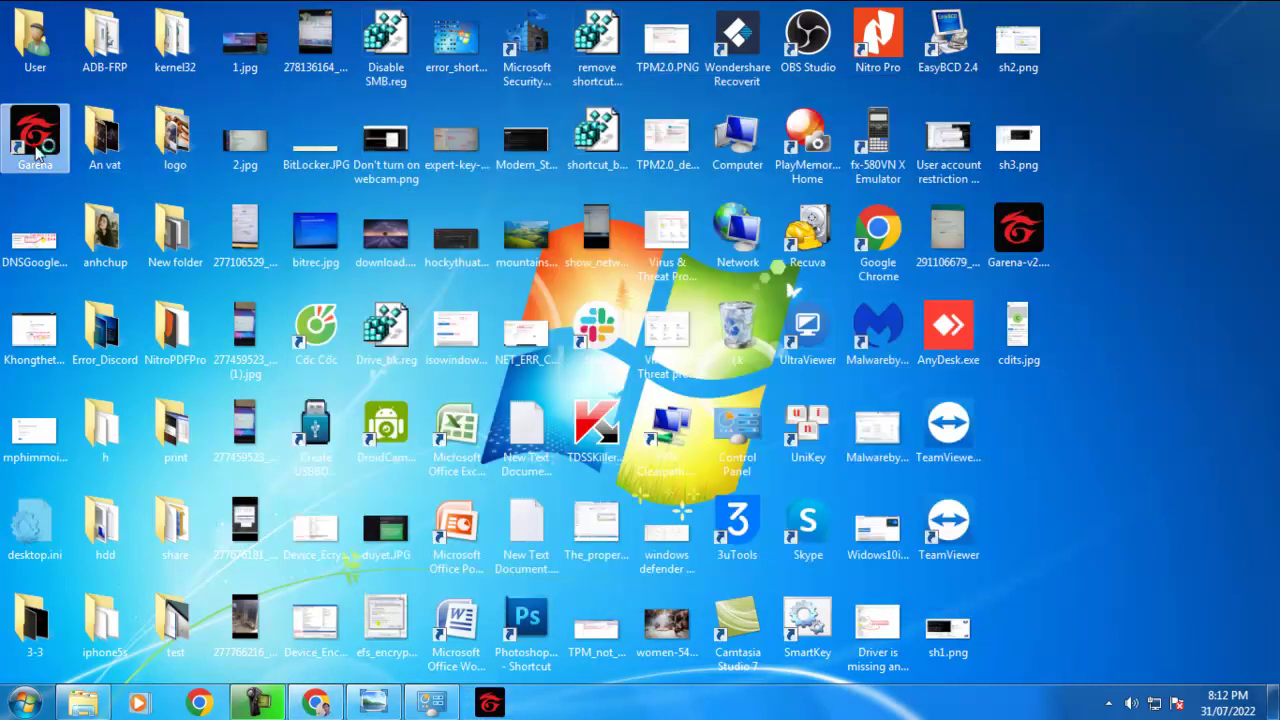
{"action": "left_click", "coordinate": [974, 89]}
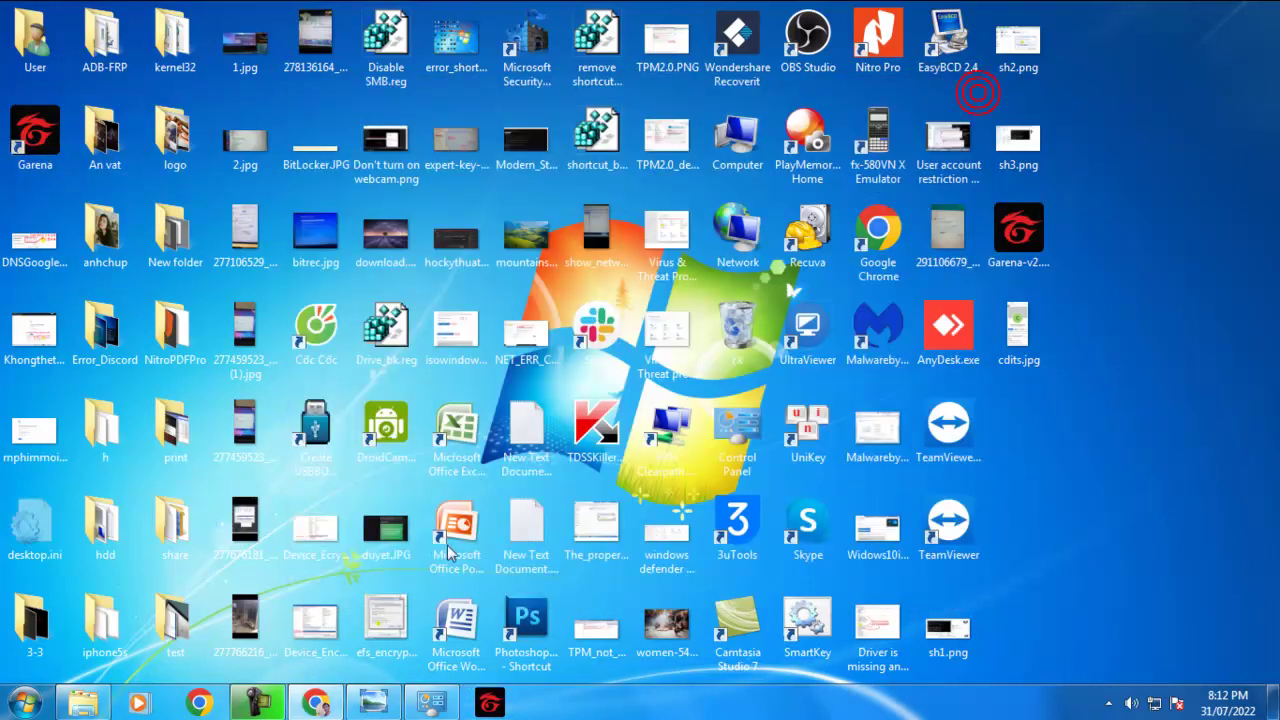
Switch to Chrome and show the Cộng đồng It Support Facebook page
{"action": "left_click", "coordinate": [315, 703]}
{"action": "left_click", "coordinate": [48, 16]}
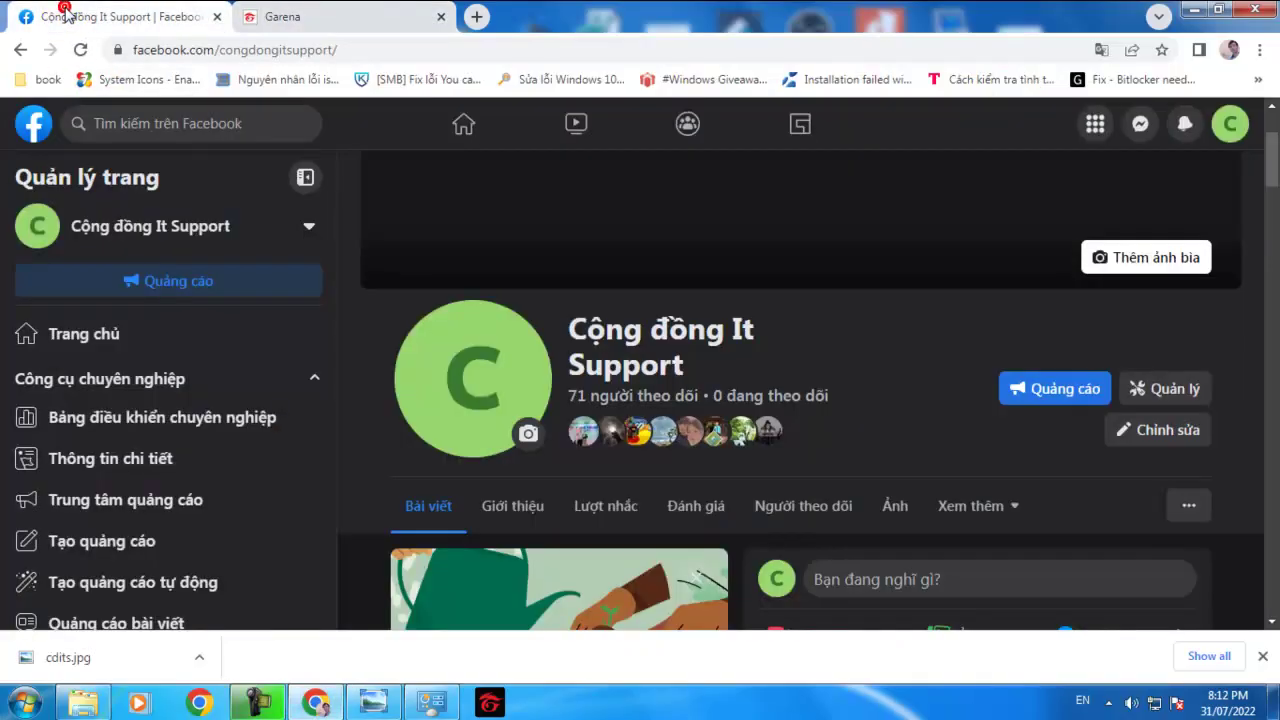